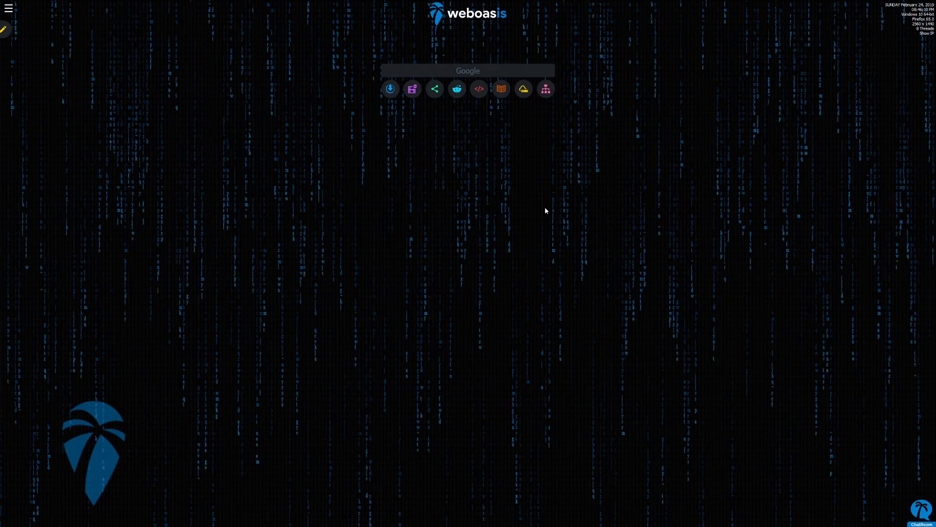
Switch the search engine to Bing and look through the start page's category link lists, including the community and file-hosting links
{"action": "left_click", "coordinate": [481, 70]}
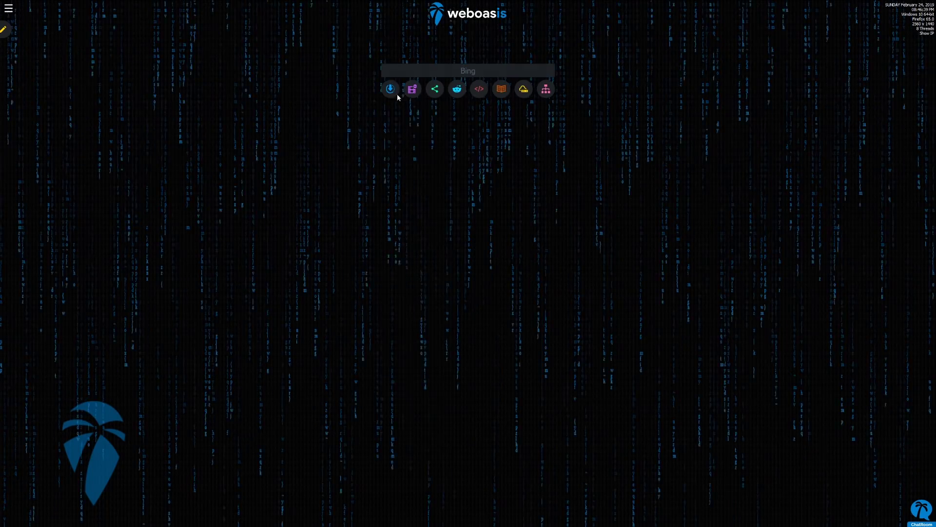
{"action": "mouse_move", "coordinate": [393, 97]}
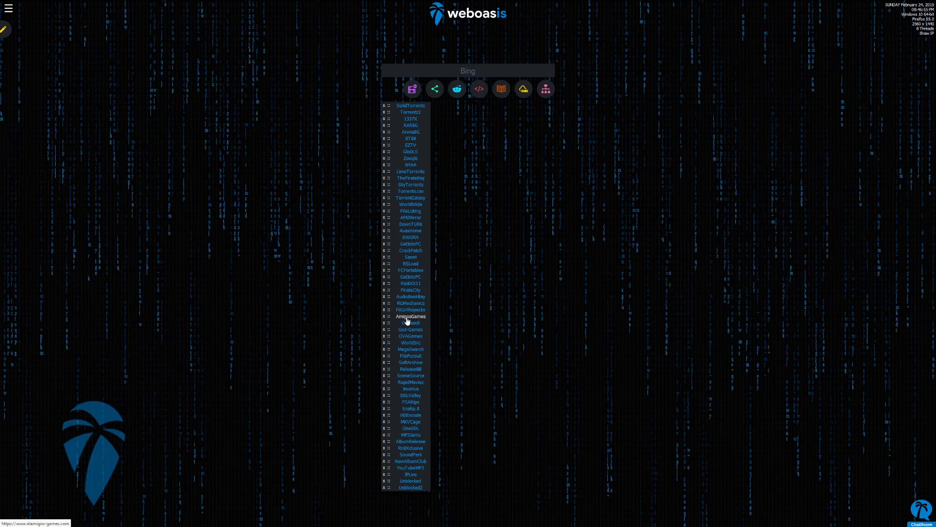
{"action": "left_click", "coordinate": [412, 89]}
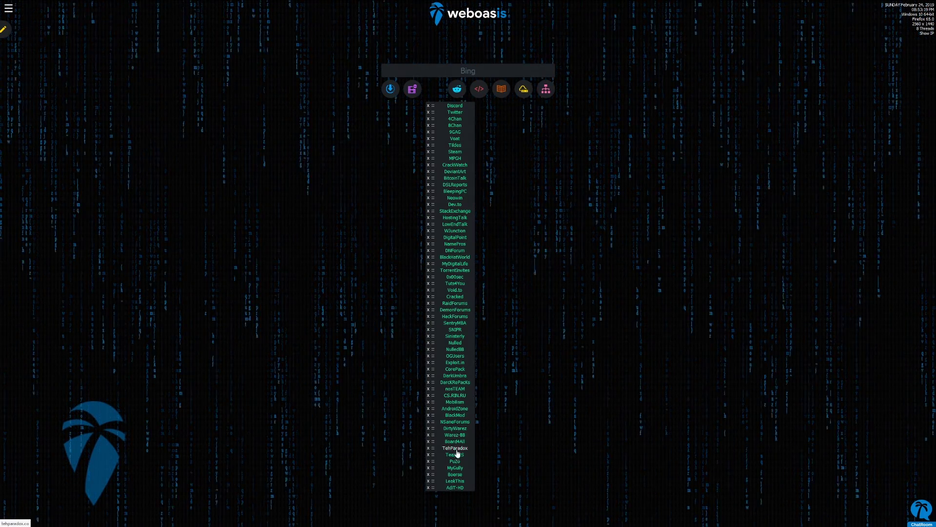
{"action": "mouse_move", "coordinate": [464, 95]}
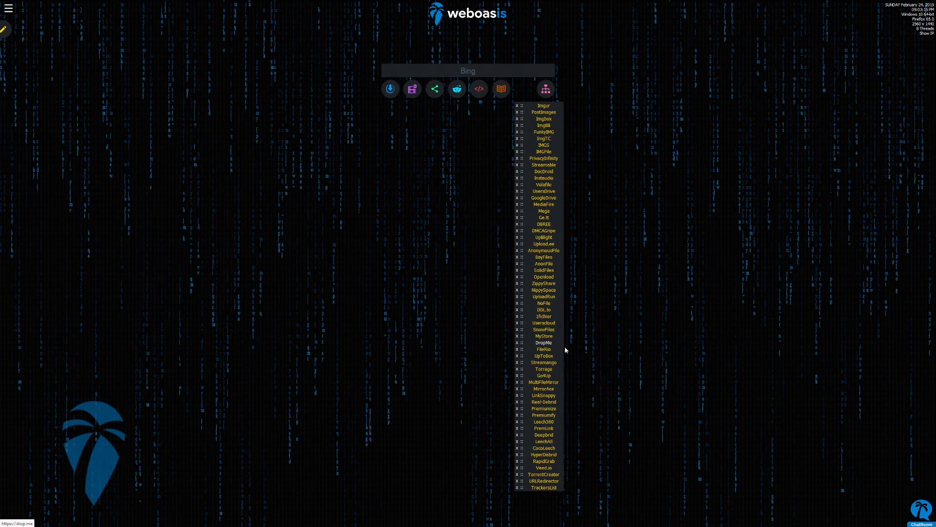
{"action": "mouse_move", "coordinate": [550, 92]}
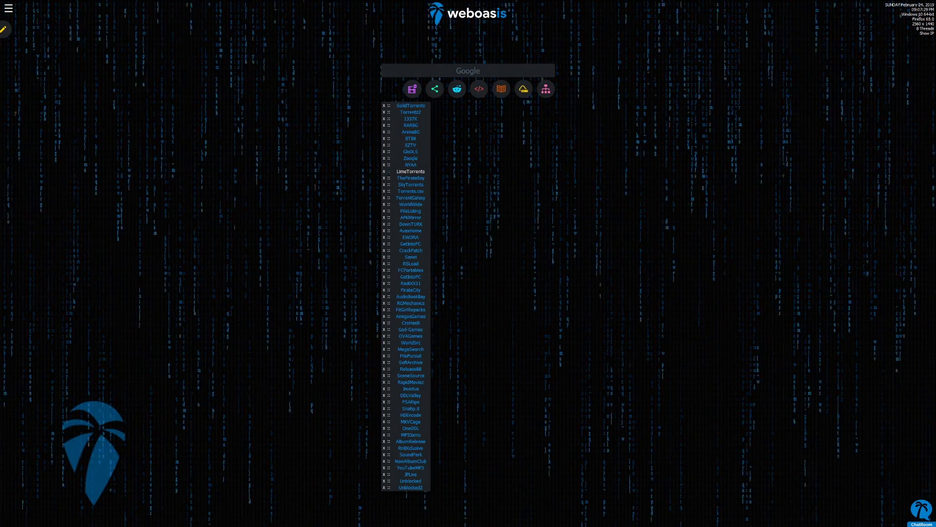
Move LimeTorrents below TorrentGalaxy in the download link list and delete the AvaxHome link
{"action": "left_click_drag", "start_coordinate": [389, 172], "coordinate": [389, 209]}
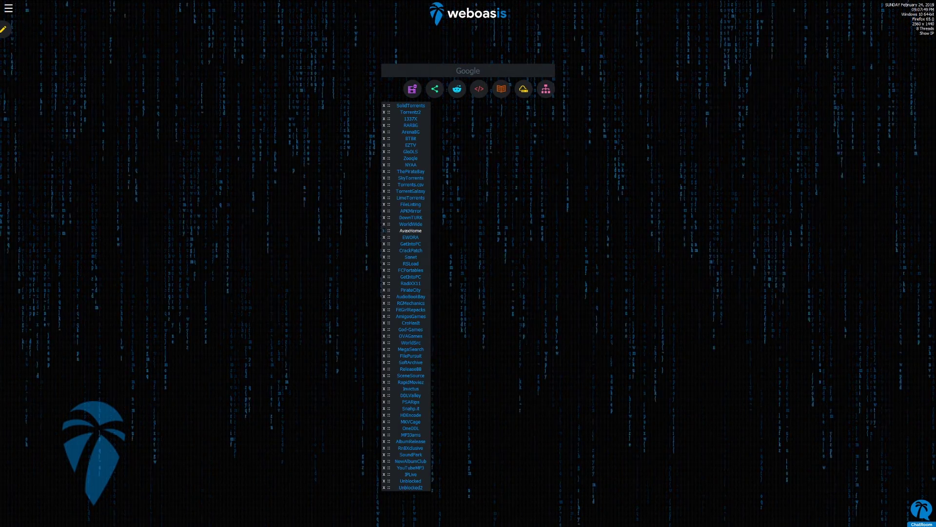
{"action": "left_click", "coordinate": [384, 230]}
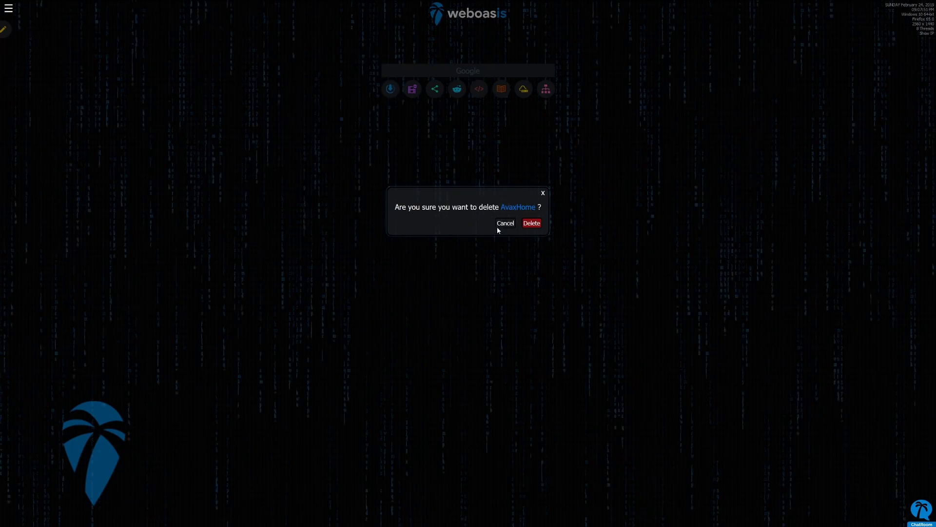
{"action": "left_click", "coordinate": [532, 224]}
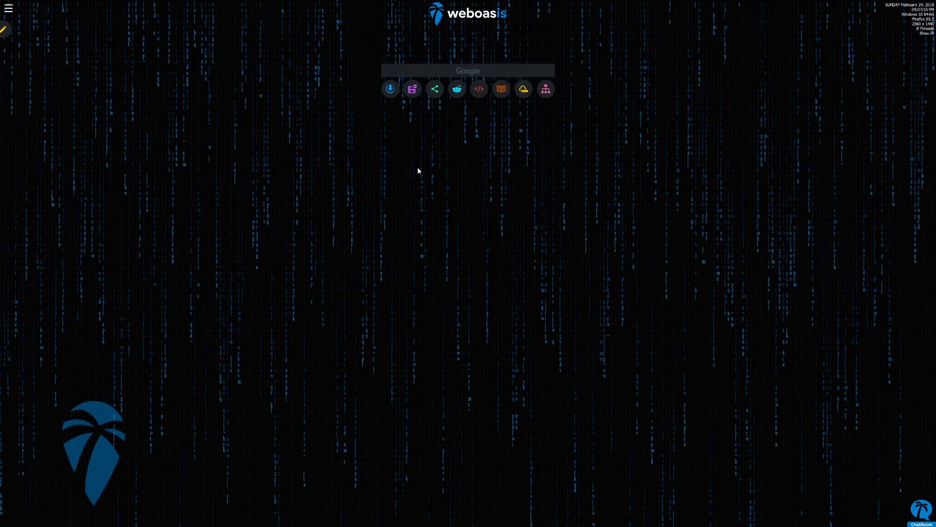
{"action": "mouse_move", "coordinate": [395, 92]}
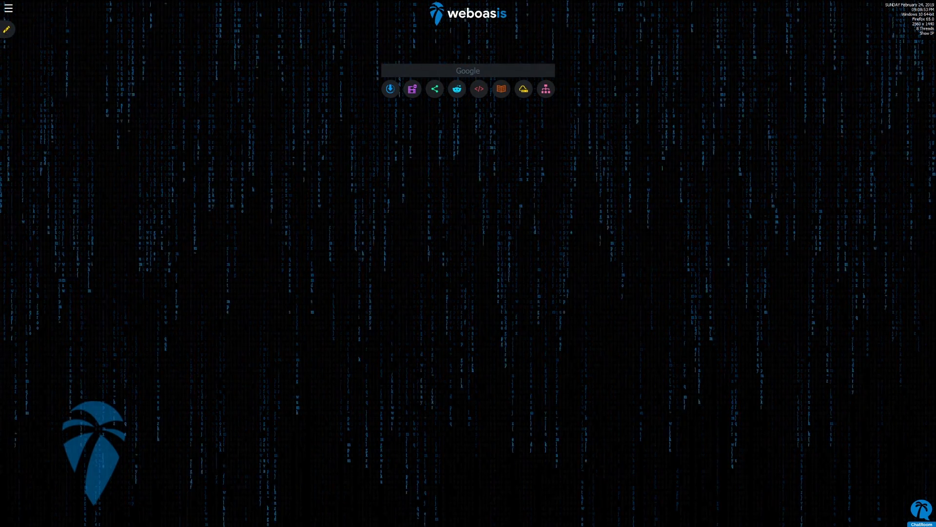
Write "fiyfjklgv,bn,bk,gvhk" in the start page's notepad, close it and reopen it to check the note
{"action": "left_click", "coordinate": [7, 29]}
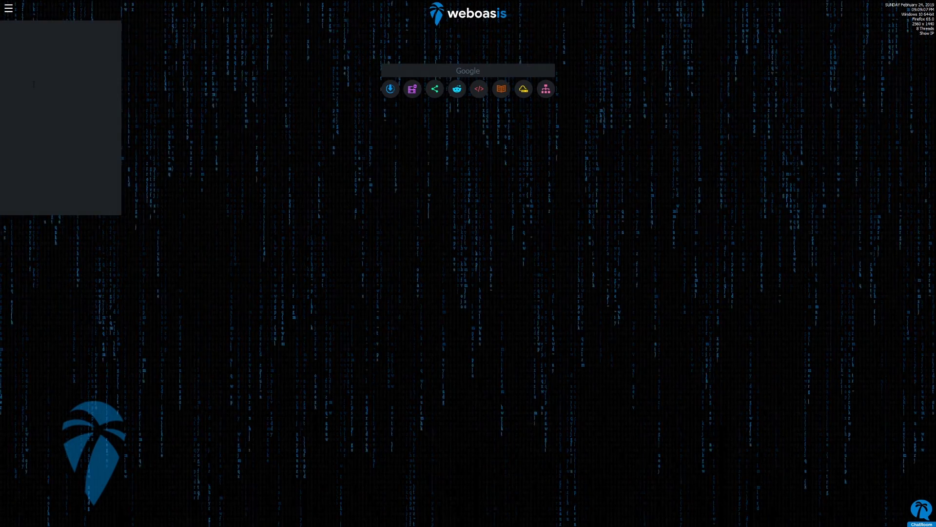
{"action": "type", "text": "fiyfjklgv,bn,bk,gvhk"}
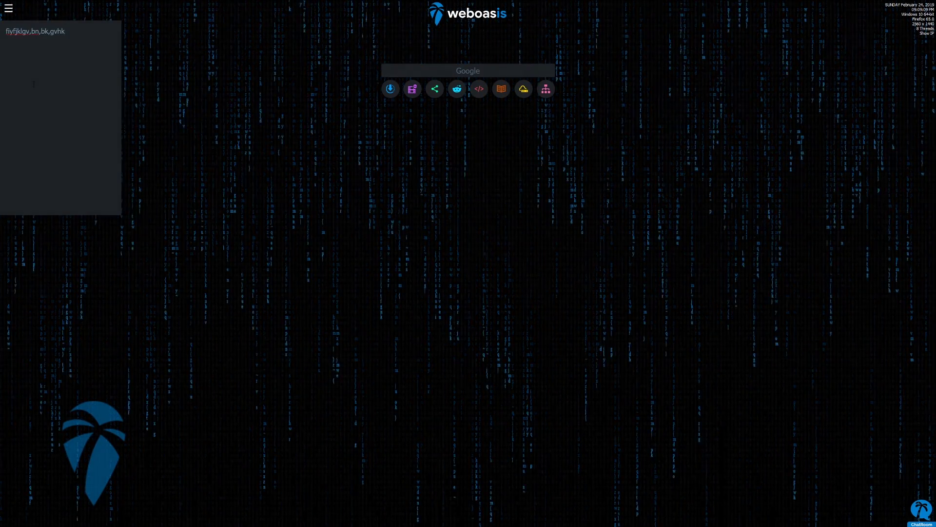
{"action": "left_click", "coordinate": [206, 106]}
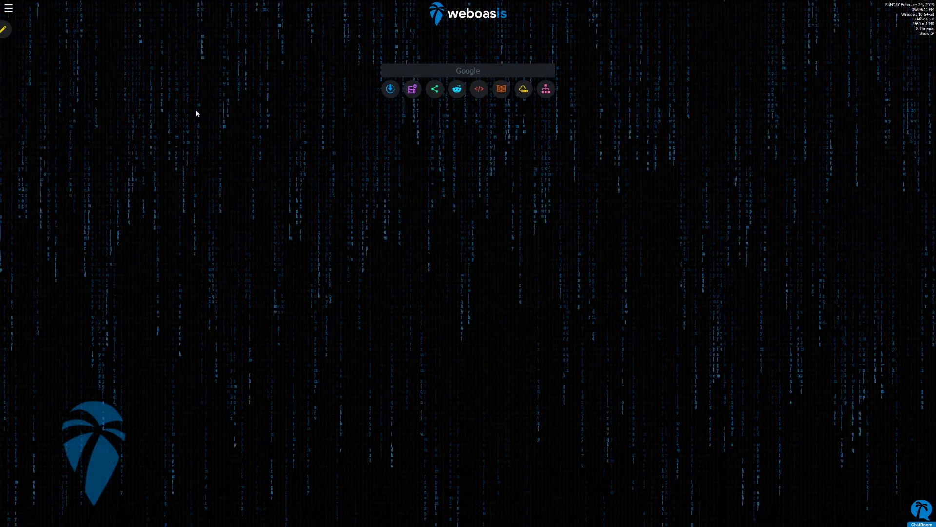
{"action": "left_click", "coordinate": [4, 29]}
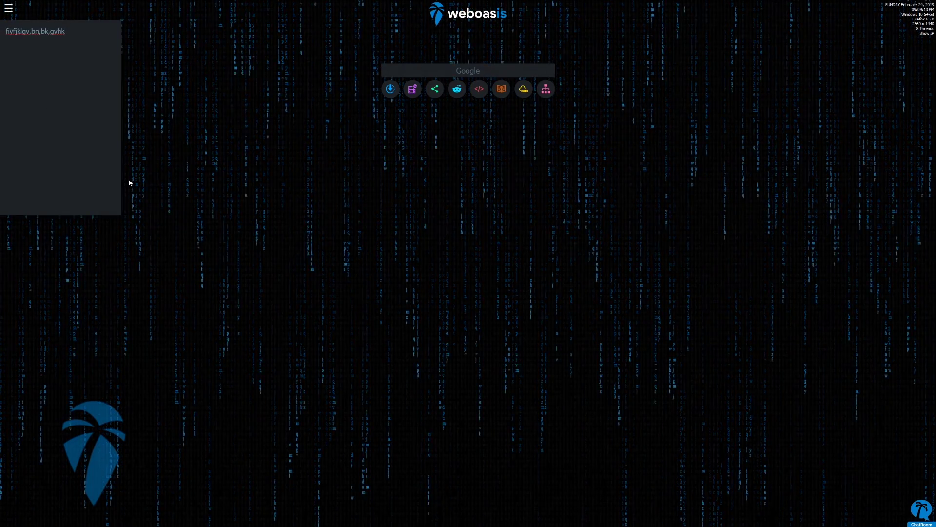
Open the News feed, look through its headlines and return to the start page
{"action": "left_click", "coordinate": [12, 9]}
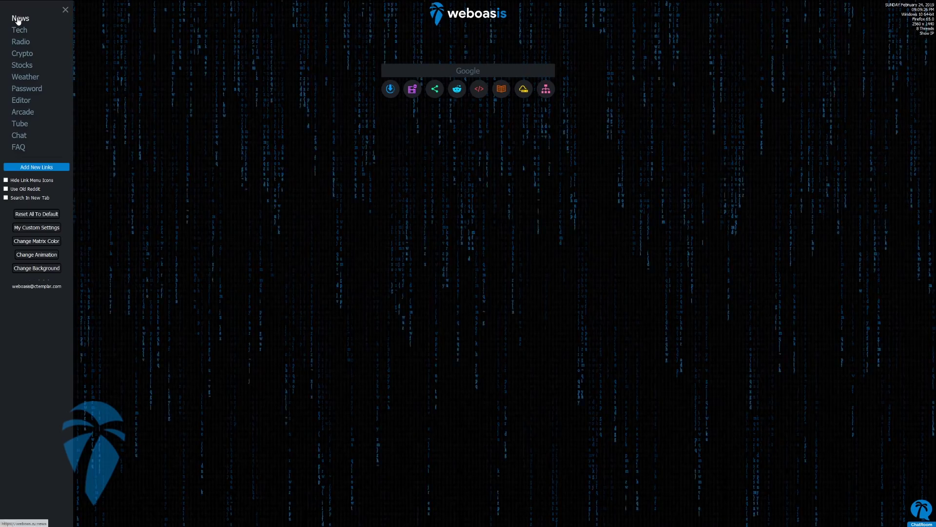
{"action": "left_click", "coordinate": [66, 10]}
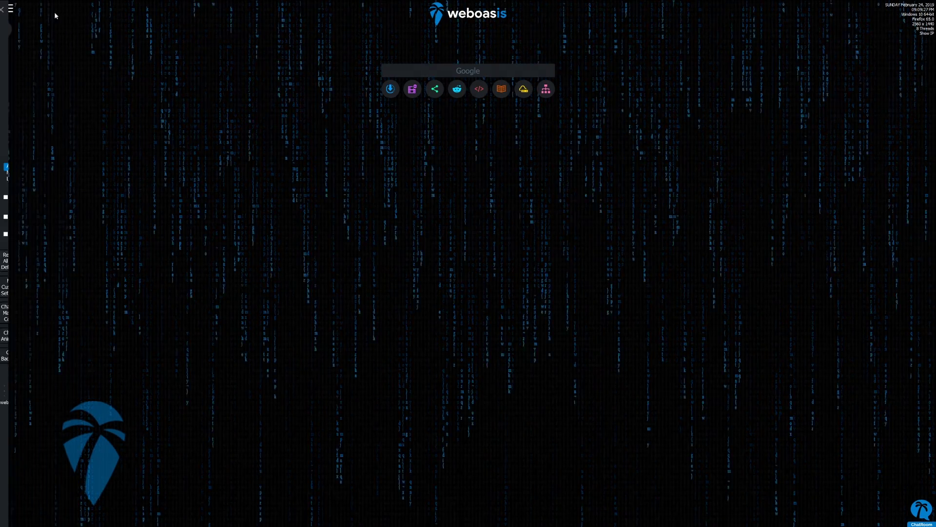
{"action": "left_click", "coordinate": [7, 11]}
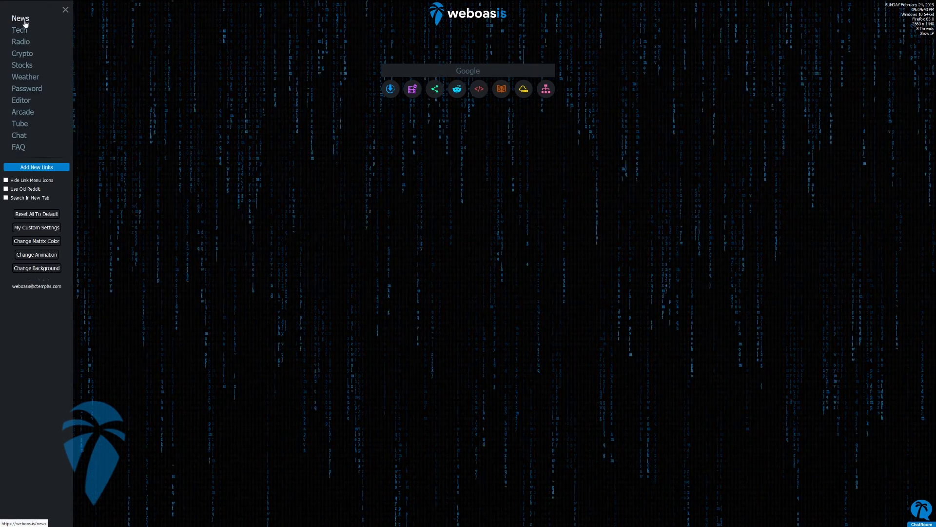
{"action": "left_click", "coordinate": [22, 22]}
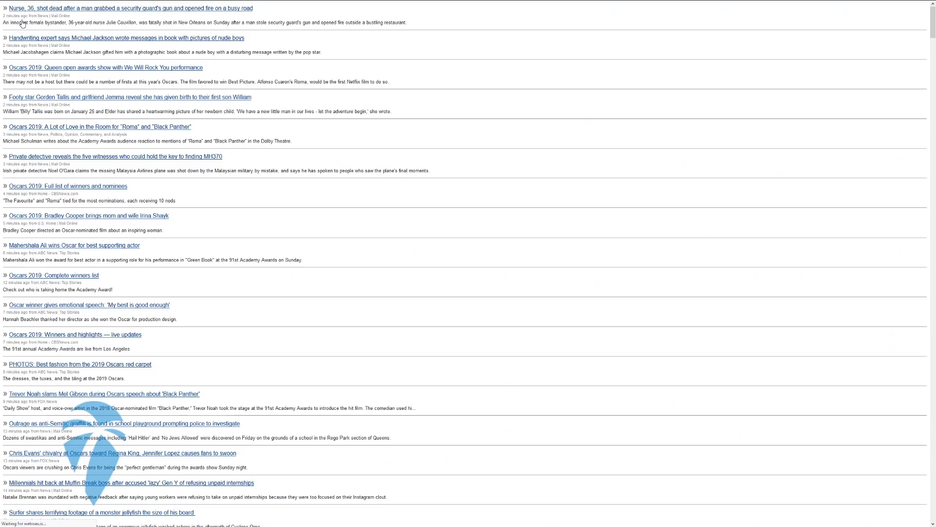
{"action": "middle_click", "coordinate": [231, 56]}
{"action": "middle_click", "coordinate": [224, 126]}
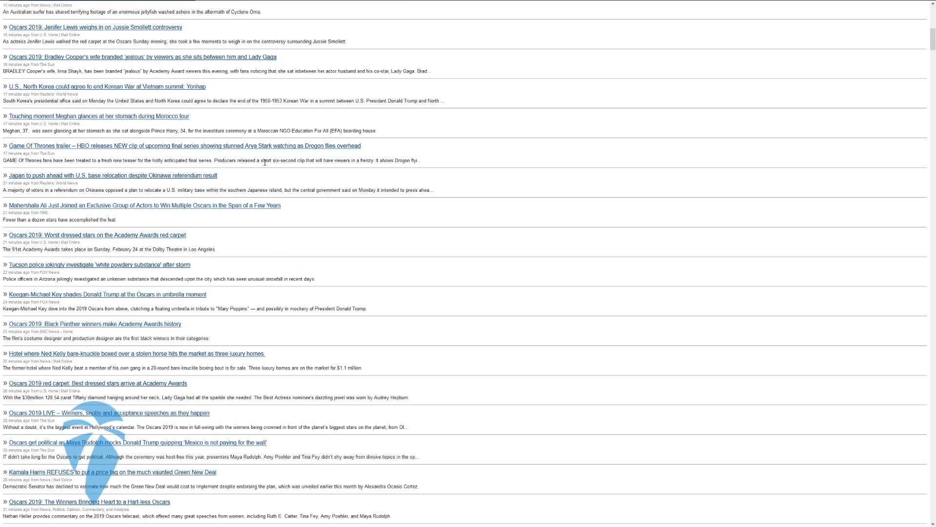
{"action": "scroll", "coordinate": [282, 185], "scroll_direction": "down", "scroll_amount": 8}
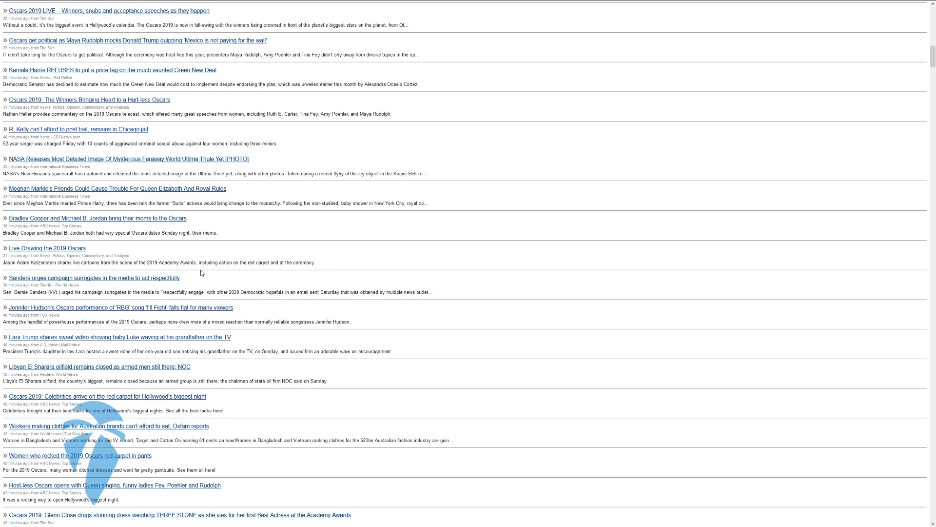
{"action": "scroll", "coordinate": [204, 273], "scroll_direction": "up", "scroll_amount": 15}
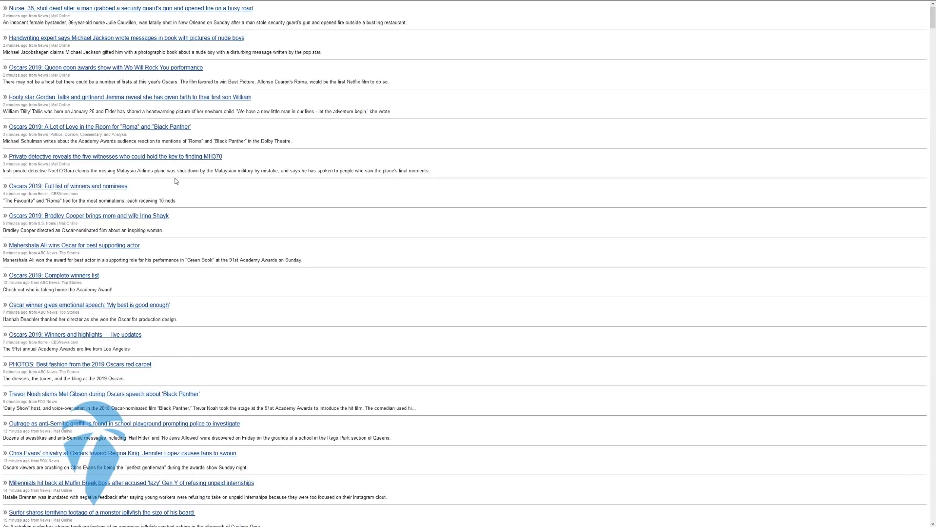
{"action": "key", "text": "alt+Left"}
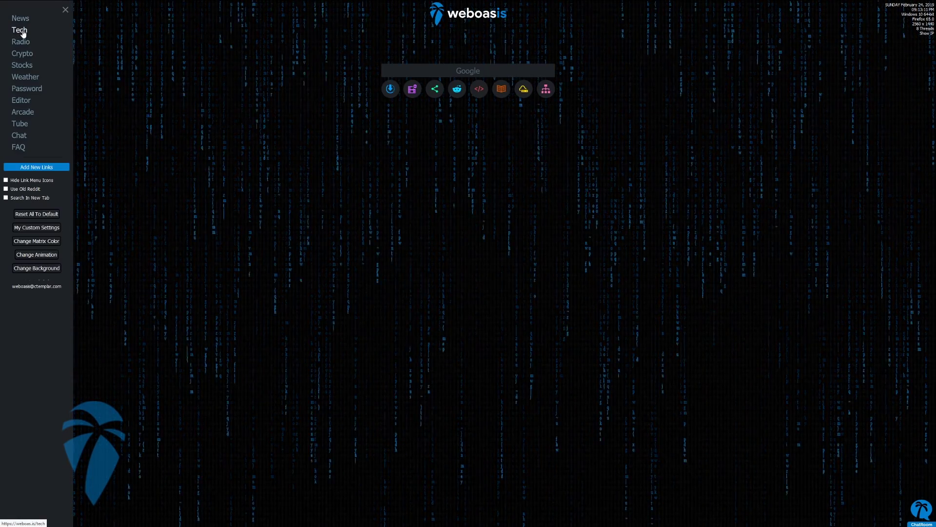
Open the Tech feed, look through its headlines and return to the start page
{"action": "left_click", "coordinate": [22, 32]}
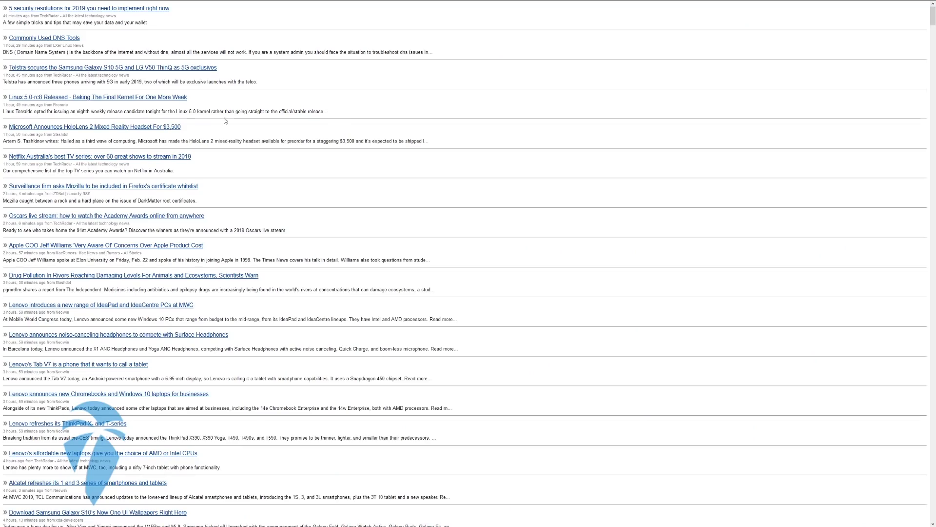
{"action": "scroll", "coordinate": [223, 138], "scroll_direction": "down", "scroll_amount": 10}
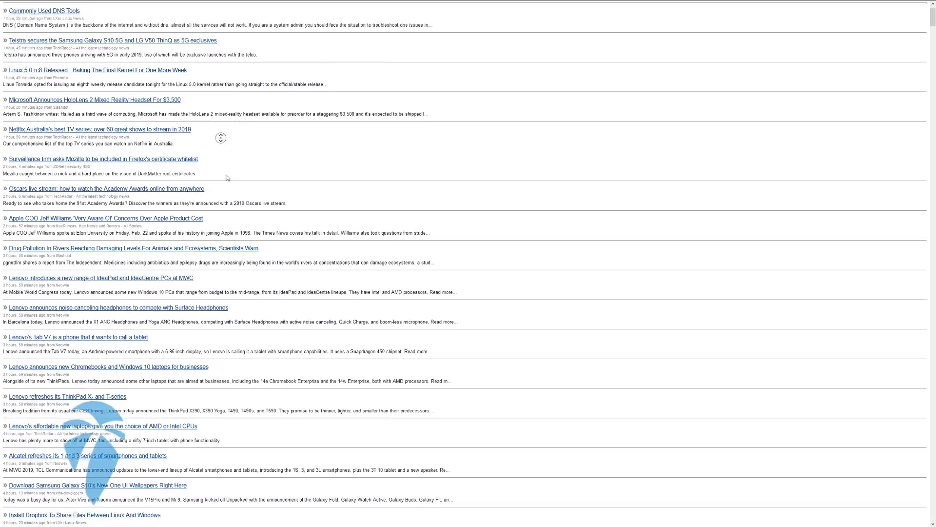
{"action": "key", "text": "alt+Left"}
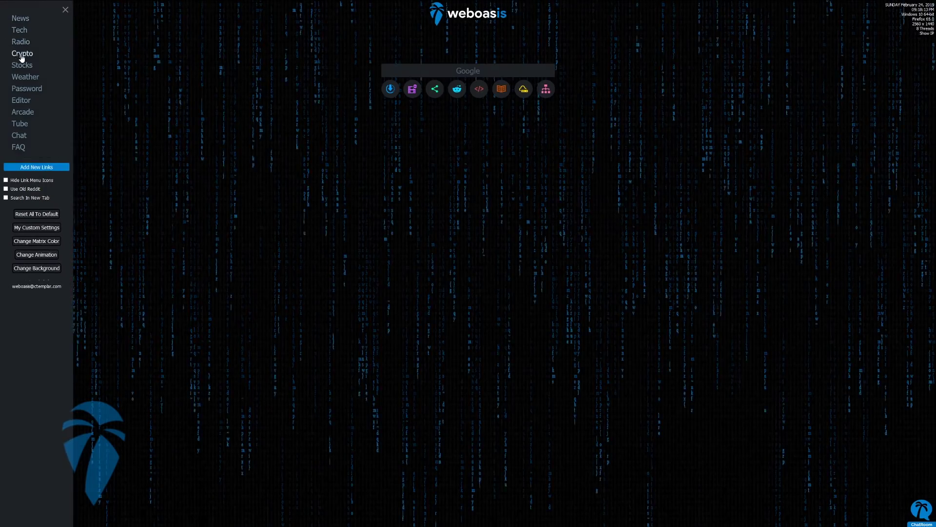
Look through the full Radio station list, and view the Crypto page's coin price table
{"action": "left_click", "coordinate": [21, 42]}
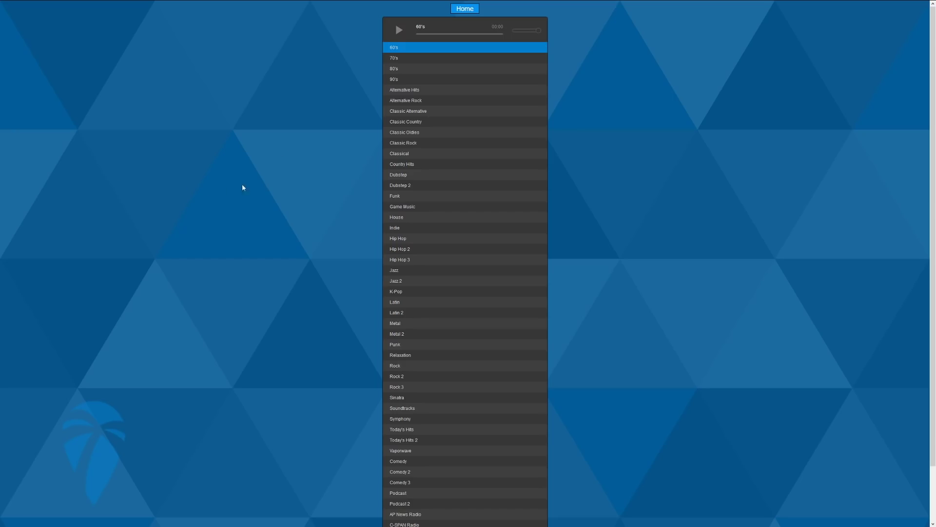
{"action": "middle_click", "coordinate": [335, 141]}
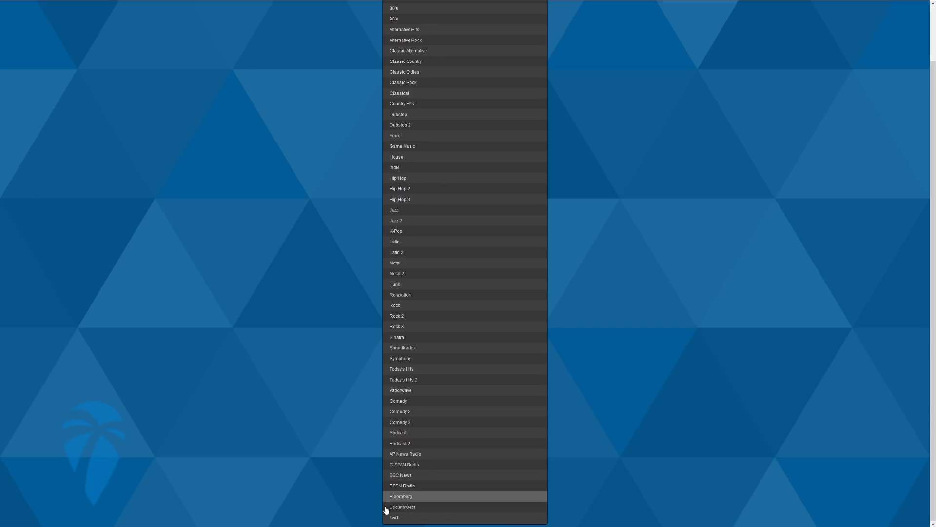
{"action": "middle_click", "coordinate": [243, 430]}
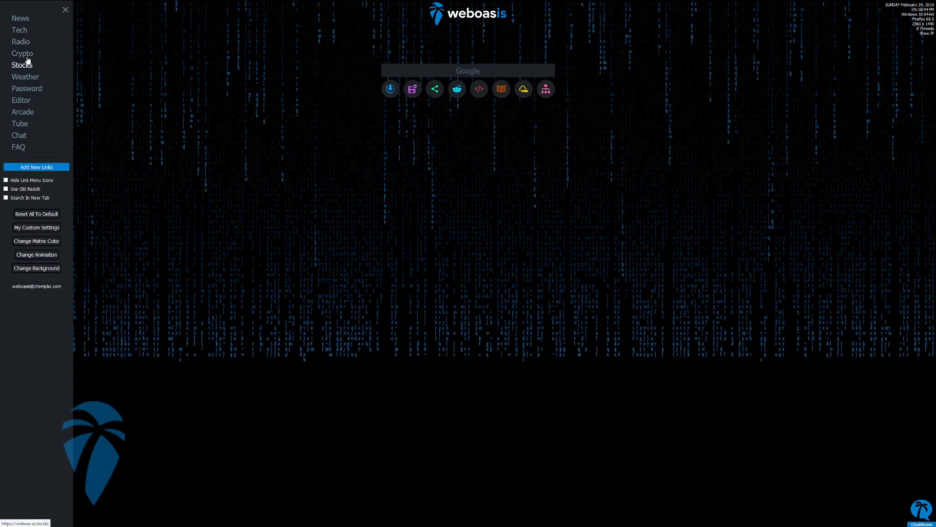
{"action": "left_click", "coordinate": [27, 55]}
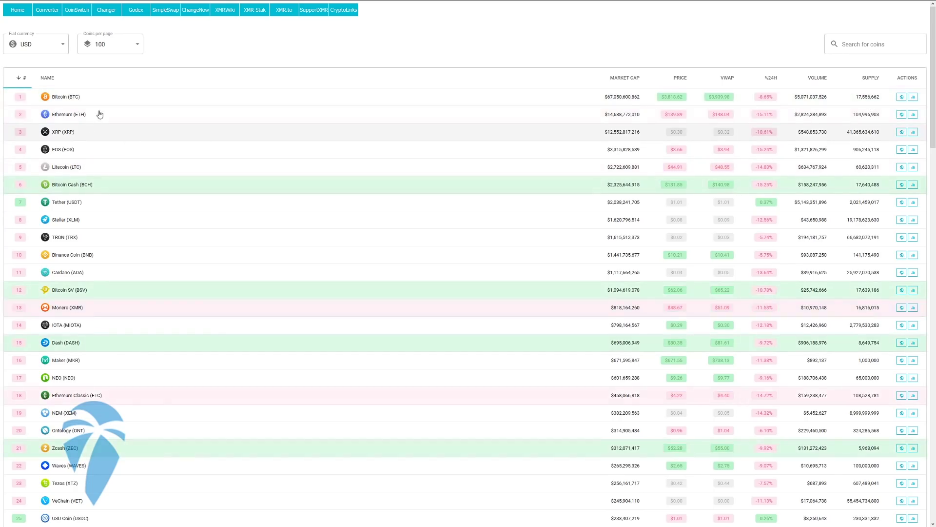
{"action": "key", "text": "alt+Left"}
Generate a random password including symbols, numbers and uppercase characters with the Password Generator, and return to the start page
{"action": "left_click", "coordinate": [26, 89]}
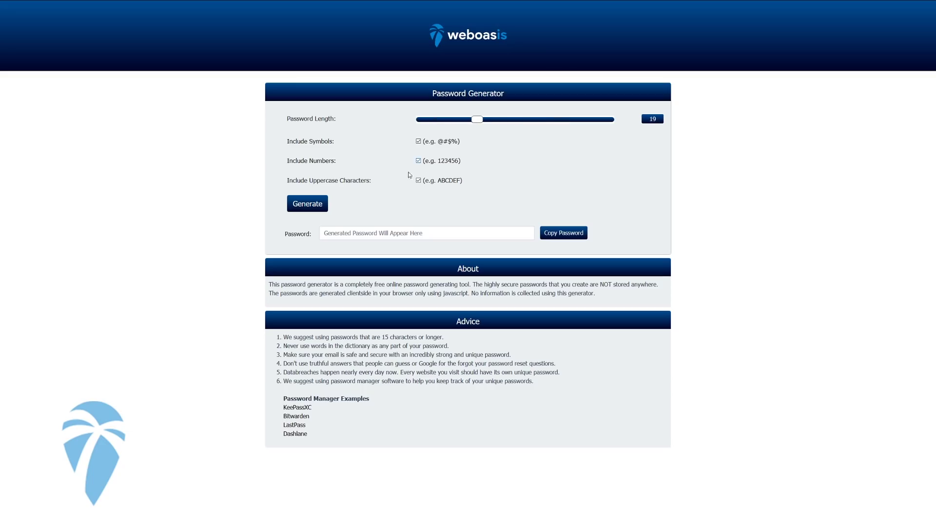
{"action": "left_click", "coordinate": [322, 213]}
{"action": "left_click", "coordinate": [322, 213]}
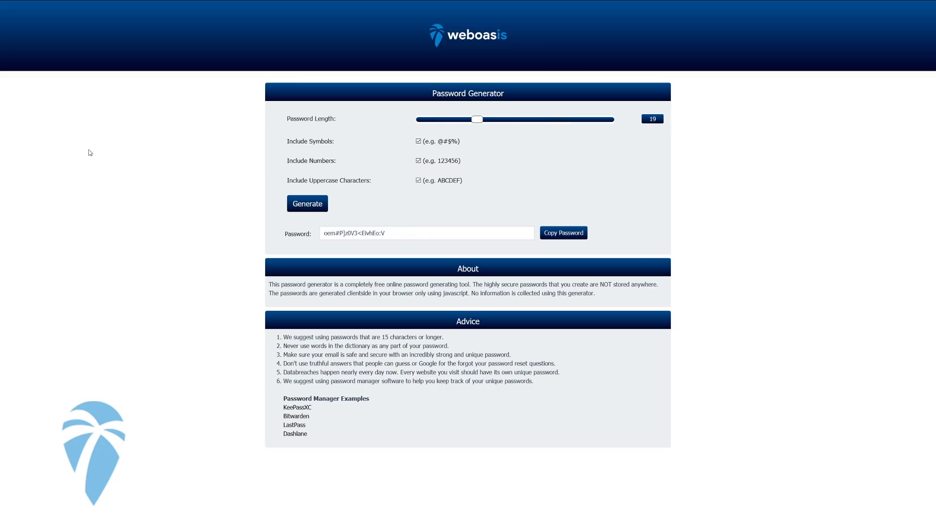
{"action": "left_click", "coordinate": [471, 45]}
{"action": "left_click", "coordinate": [21, 101]}
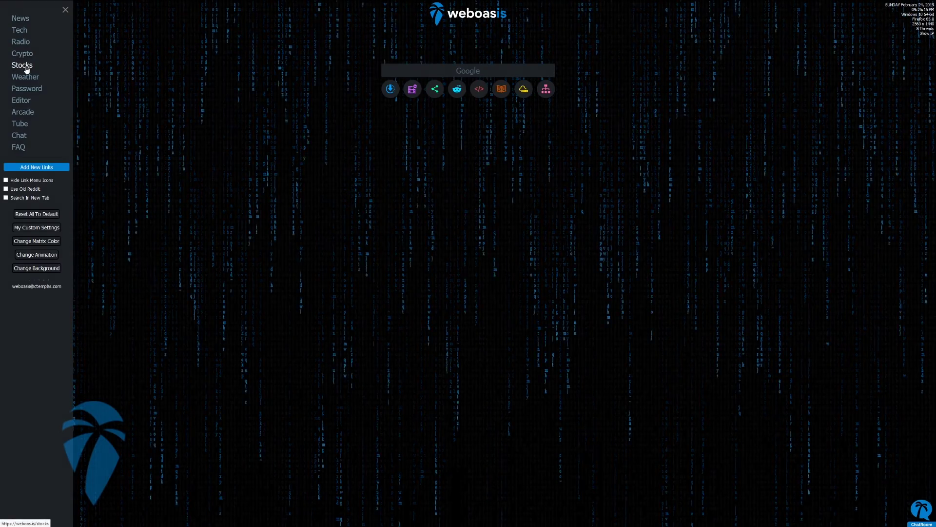
Open the Stocks page and view its Historical Performance, Fundamental Data and Technical Analysis tables
{"action": "left_click", "coordinate": [26, 69]}
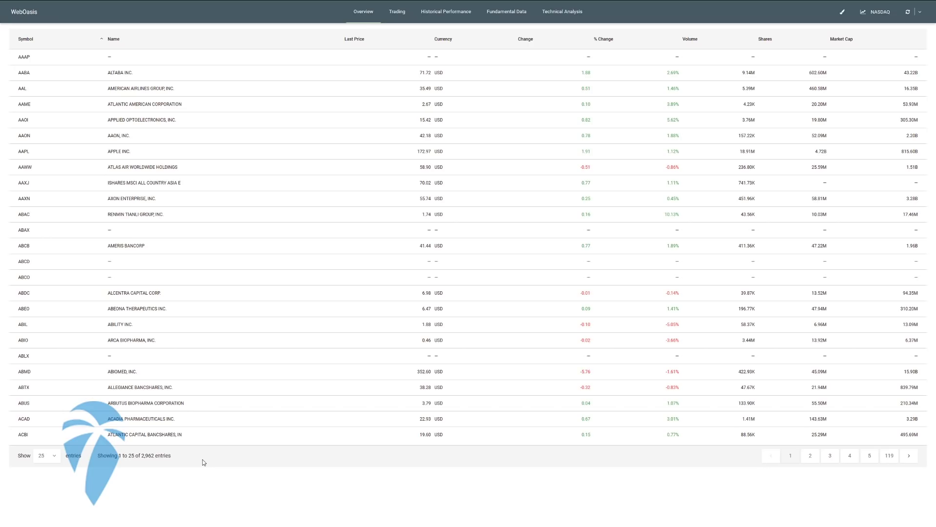
{"action": "left_click", "coordinate": [440, 12]}
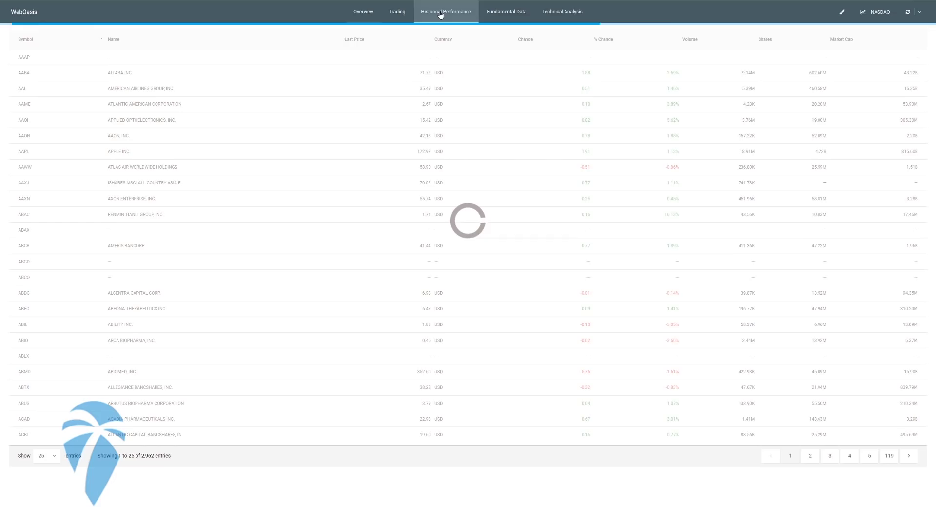
{"action": "left_click", "coordinate": [521, 15]}
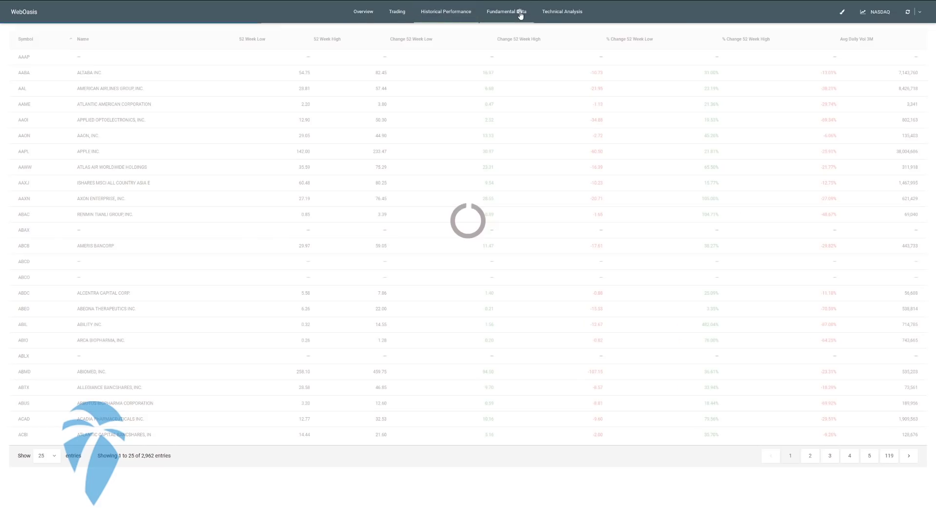
{"action": "left_click", "coordinate": [566, 13]}
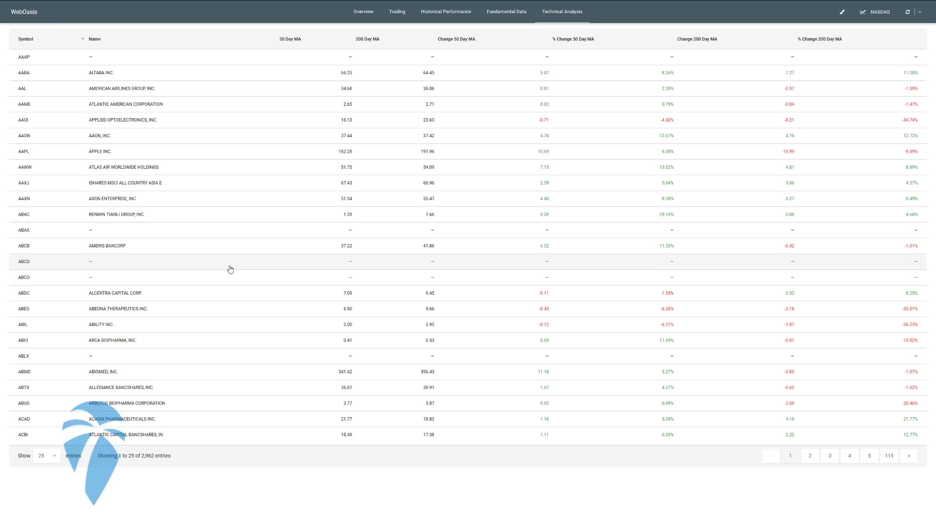
View the Trading table of the Stocks page and return to the start page
{"action": "left_click", "coordinate": [396, 13]}
{"action": "left_click", "coordinate": [24, 13]}
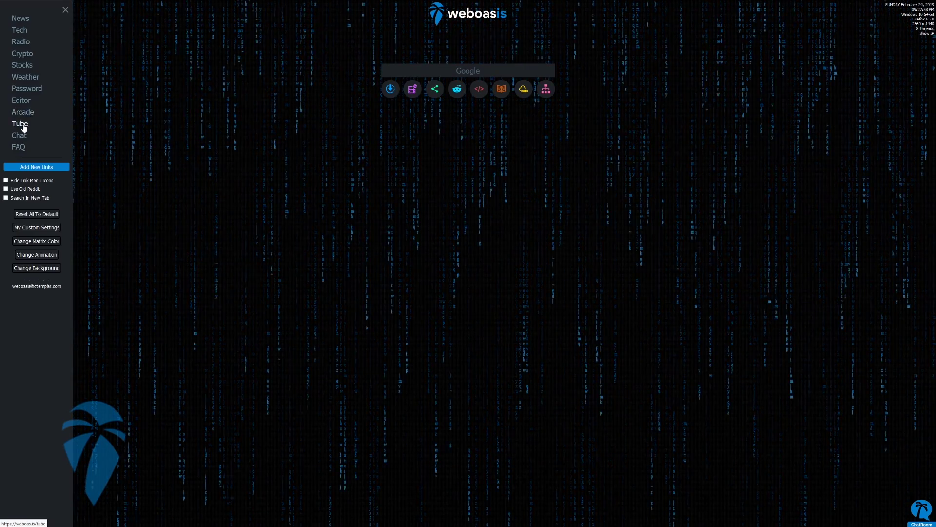
Open the Documentaries player from the Tube page, pause the playing video and look through the playlist
{"action": "left_click", "coordinate": [21, 123]}
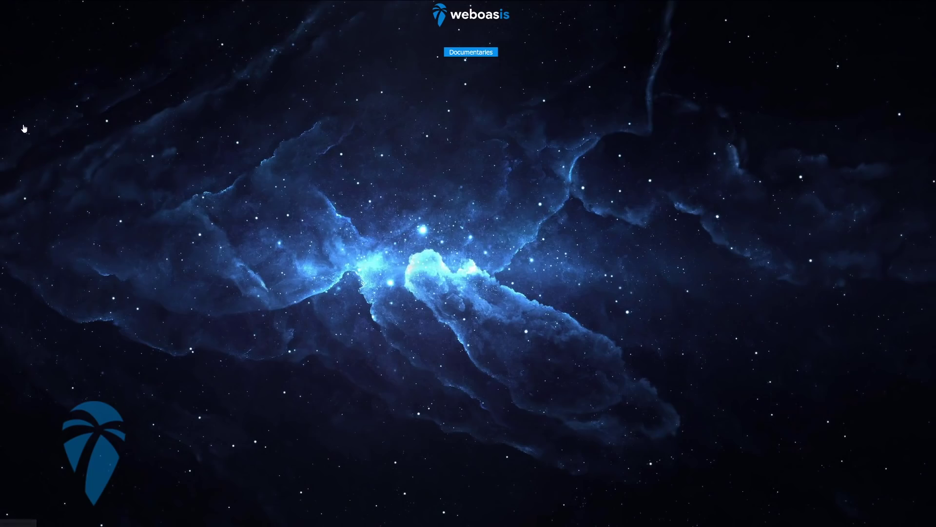
{"action": "left_click", "coordinate": [466, 53]}
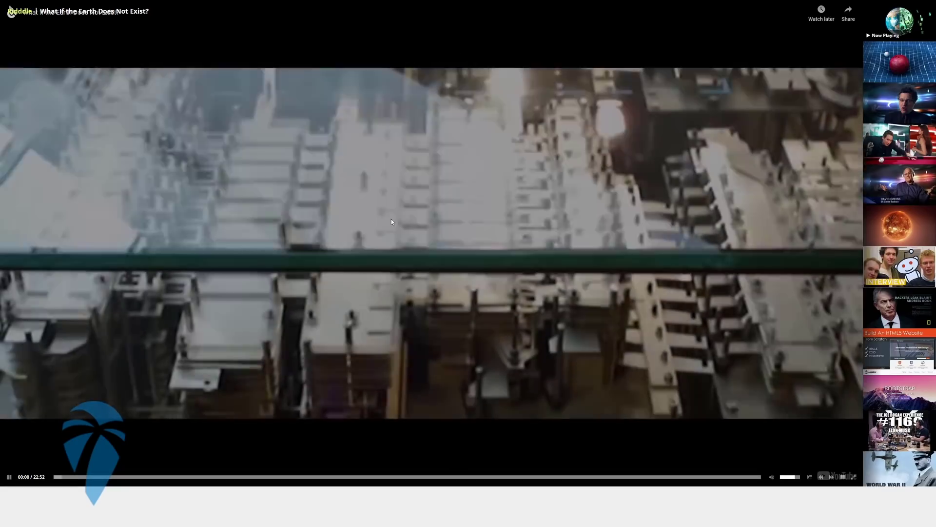
{"action": "left_click", "coordinate": [387, 222]}
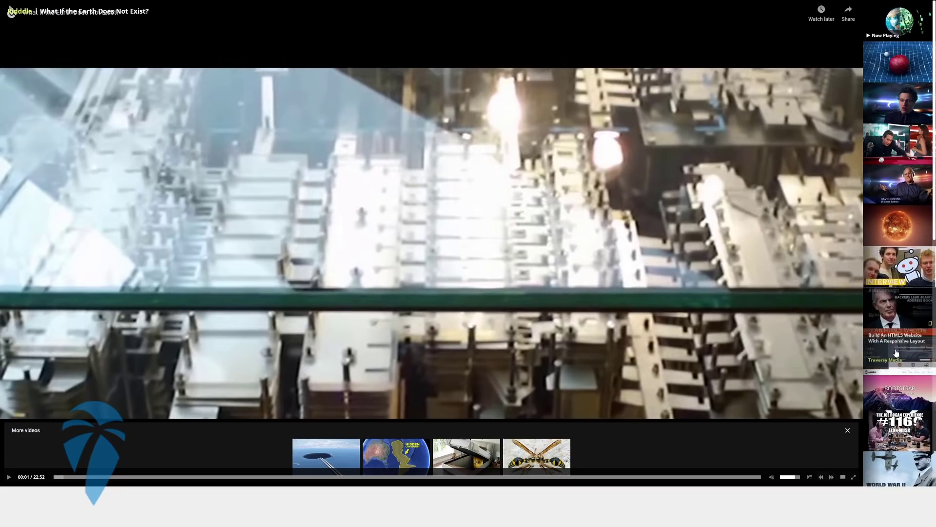
{"action": "scroll", "coordinate": [898, 371], "scroll_direction": "down", "scroll_amount": 2}
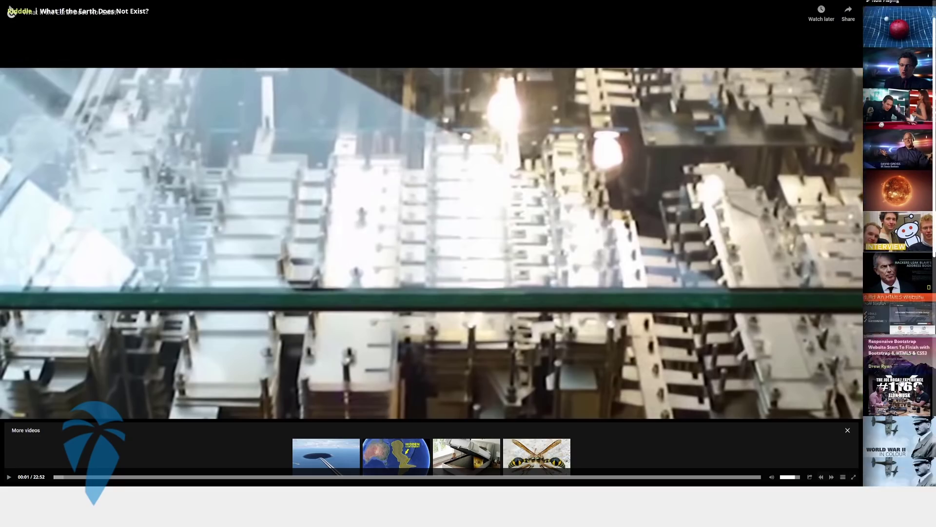
{"action": "scroll", "coordinate": [904, 332], "scroll_direction": "down", "scroll_amount": 5}
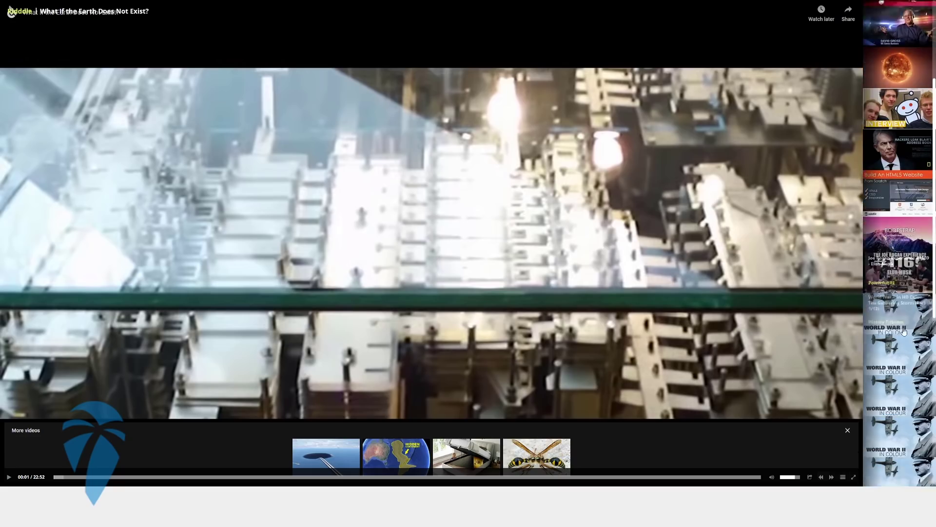
{"action": "scroll", "coordinate": [906, 293], "scroll_direction": "up", "scroll_amount": 6}
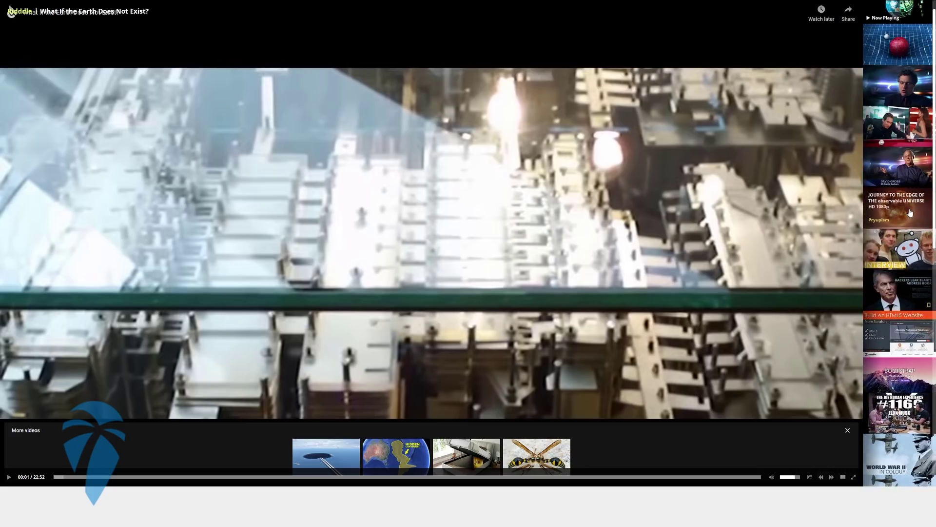
{"action": "scroll", "coordinate": [910, 213], "scroll_direction": "up", "scroll_amount": 1}
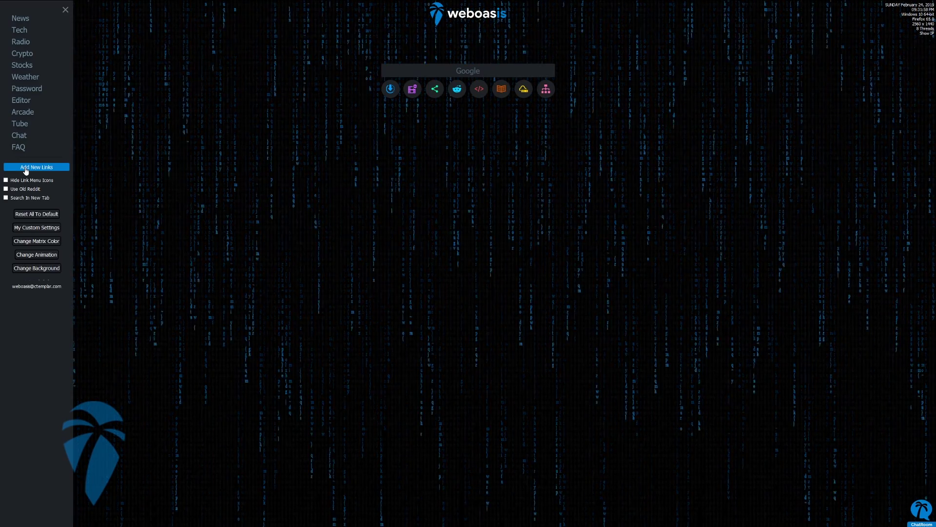
Open the form for adding a new link, review its category choices and select Downloads
{"action": "left_click", "coordinate": [26, 167]}
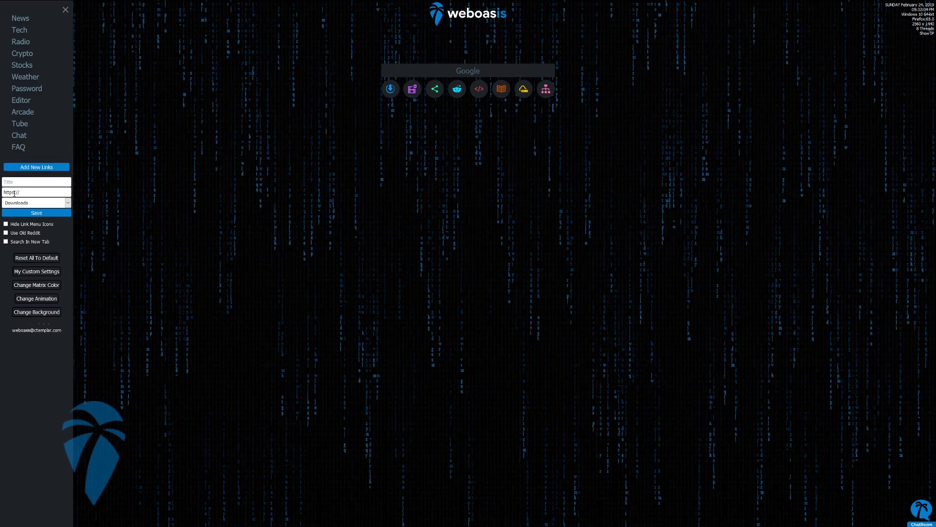
{"action": "left_click", "coordinate": [51, 205]}
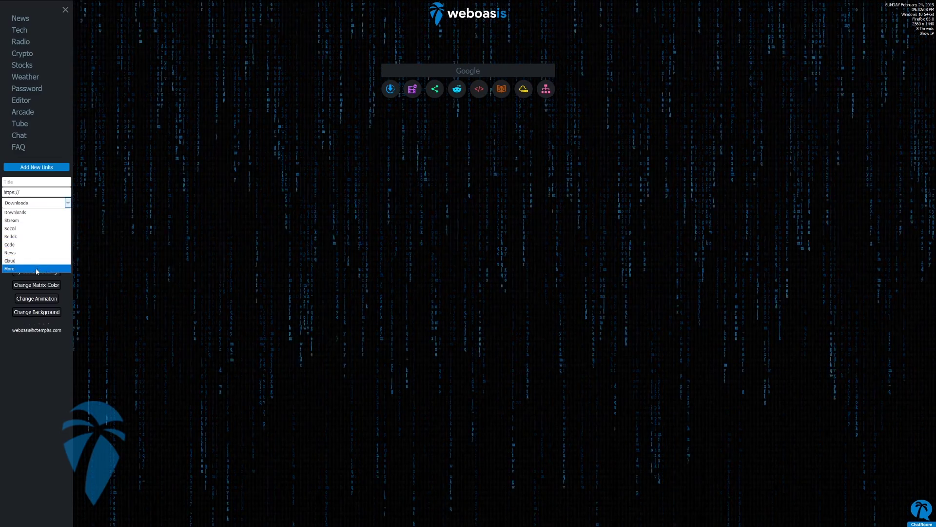
{"action": "left_click", "coordinate": [35, 212]}
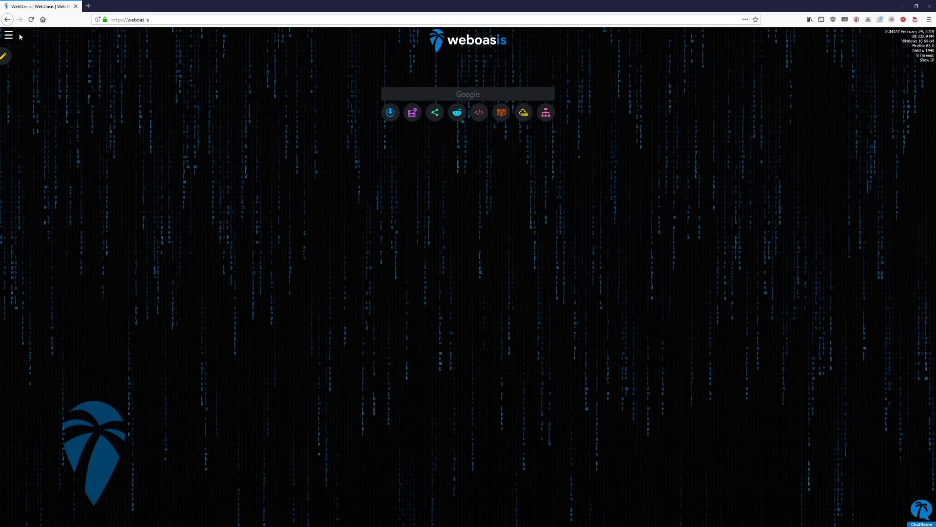
Reopen the side menu on the start page and reveal the Reddit link list
{"action": "left_click", "coordinate": [9, 35]}
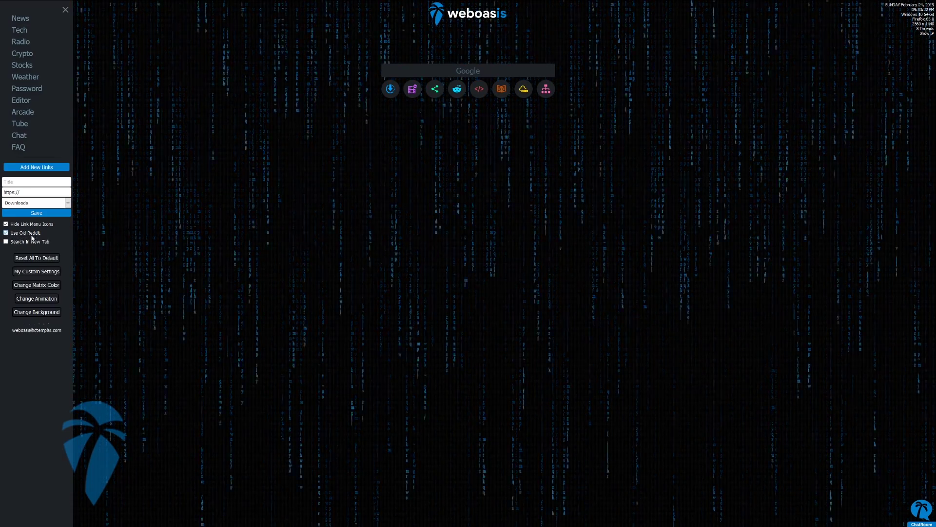
{"action": "mouse_move", "coordinate": [455, 90]}
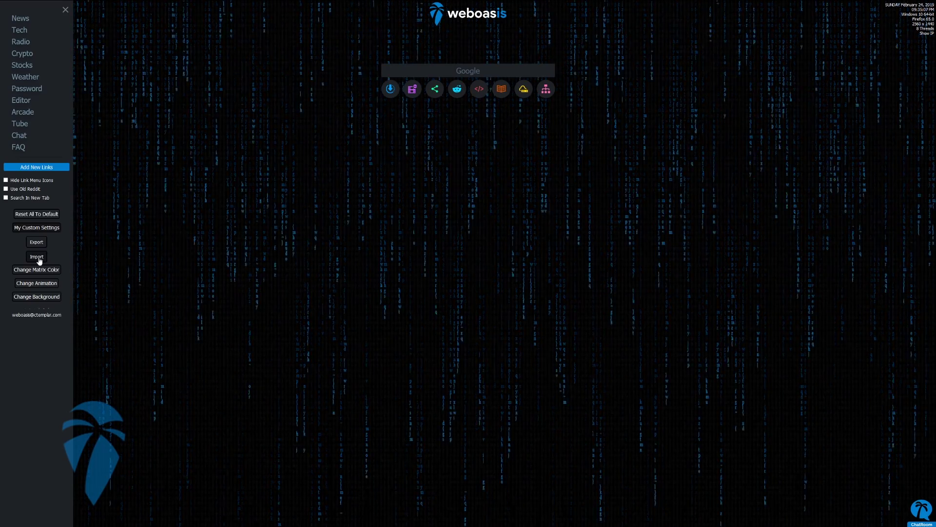
Try green, orange, pink and blue as the Matrix animation color
{"action": "left_click", "coordinate": [48, 244]}
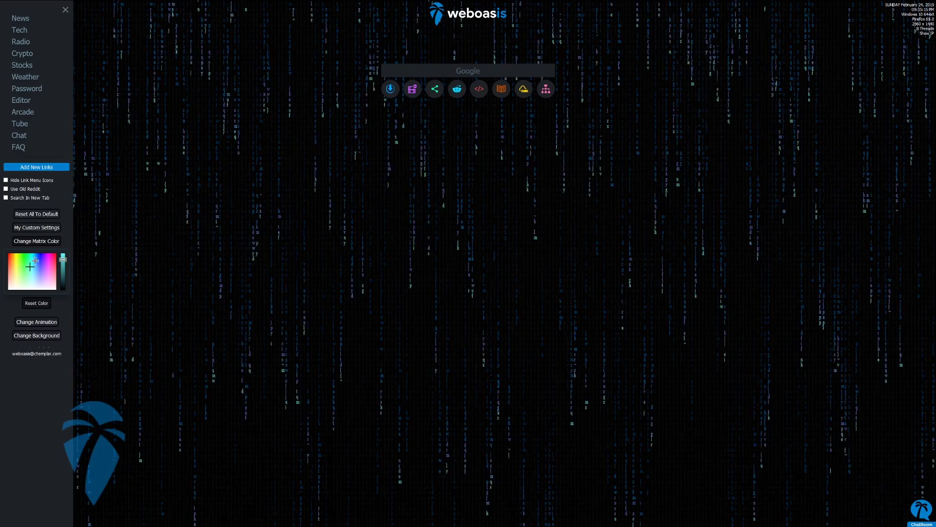
{"action": "left_click", "coordinate": [26, 267]}
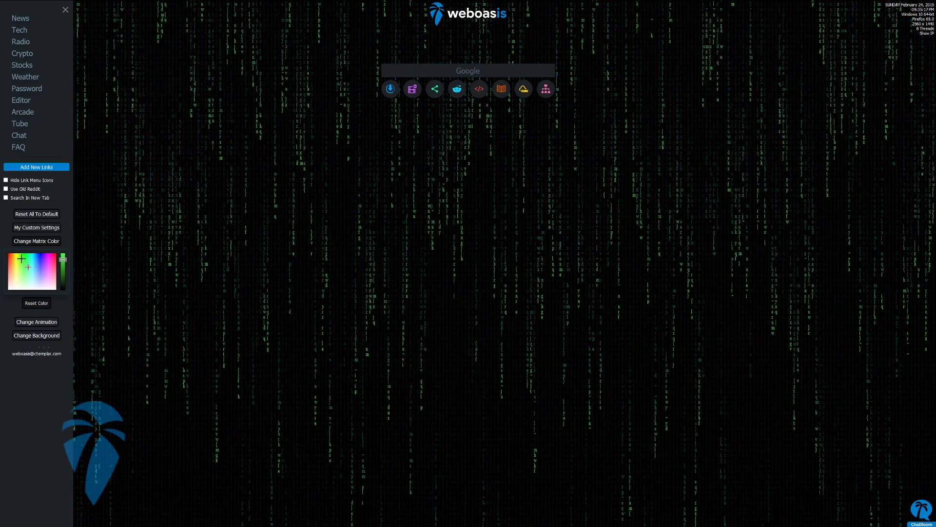
{"action": "left_click_drag", "start_coordinate": [21, 258], "coordinate": [14, 275]}
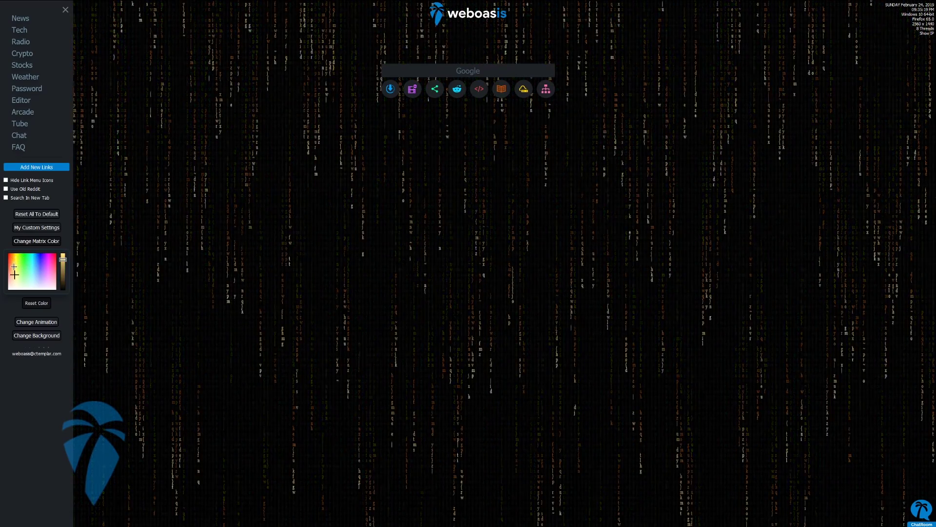
{"action": "left_click", "coordinate": [51, 256]}
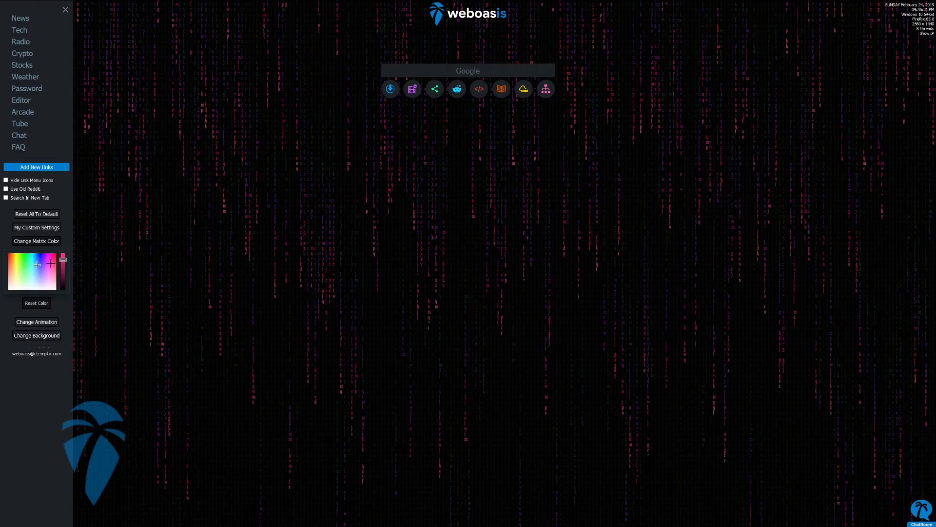
{"action": "left_click", "coordinate": [35, 260]}
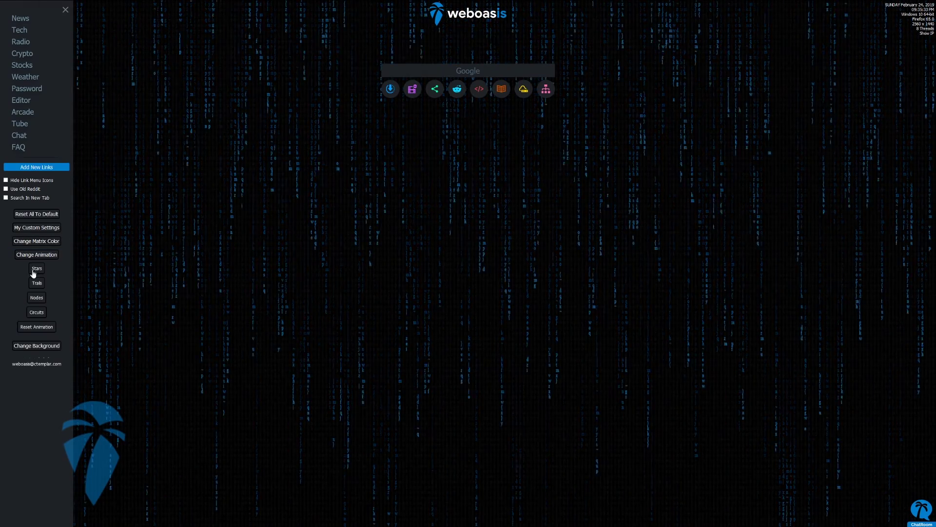
Try the Stars and Nodes animations as replacements for the Matrix animation
{"action": "left_click", "coordinate": [41, 273]}
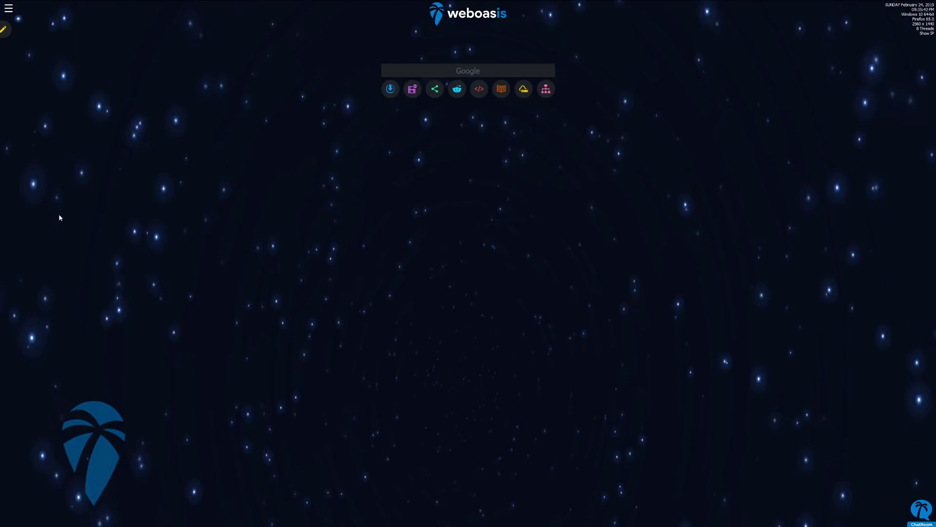
{"action": "left_click", "coordinate": [9, 10]}
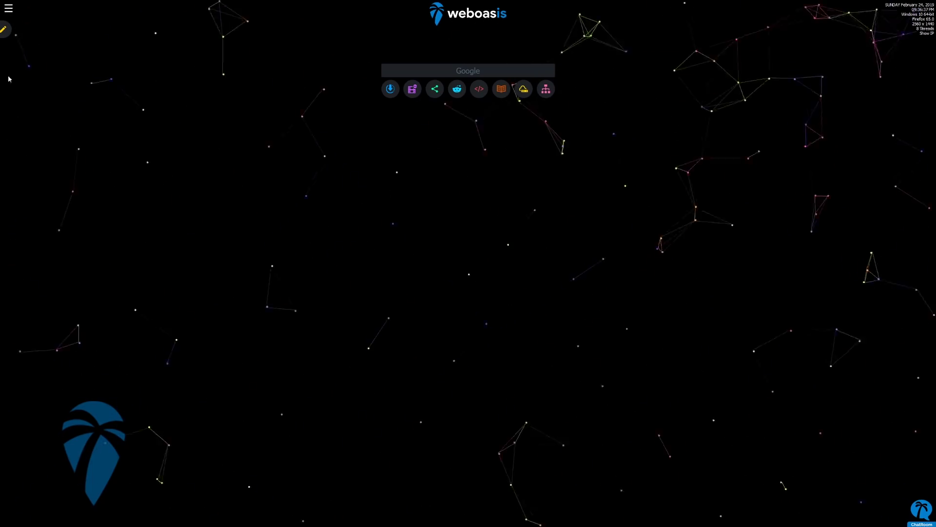
Preview the six preset background images, including the city skylines, mountain lake and neon grid, and close the side menu
{"action": "left_click", "coordinate": [9, 8]}
{"action": "left_click", "coordinate": [15, 288]}
{"action": "left_click", "coordinate": [30, 293]}
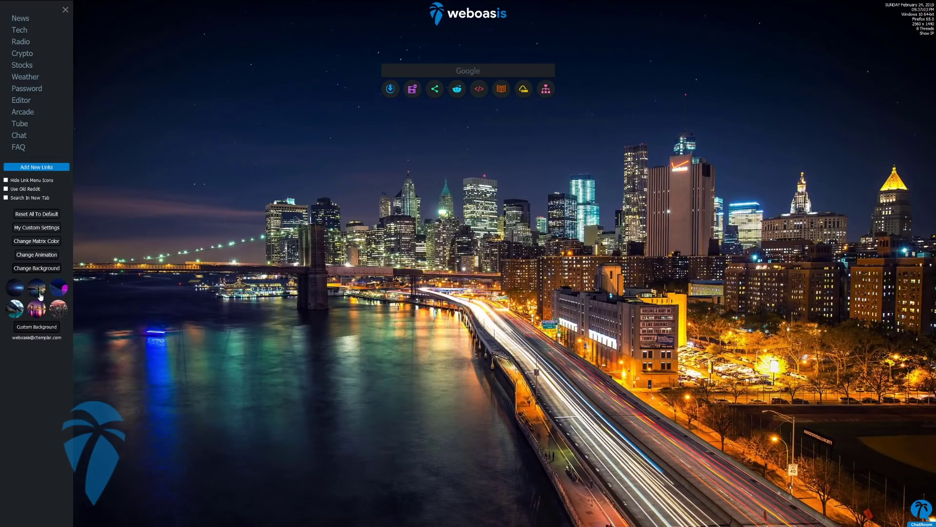
{"action": "left_click", "coordinate": [57, 291]}
{"action": "left_click", "coordinate": [59, 311]}
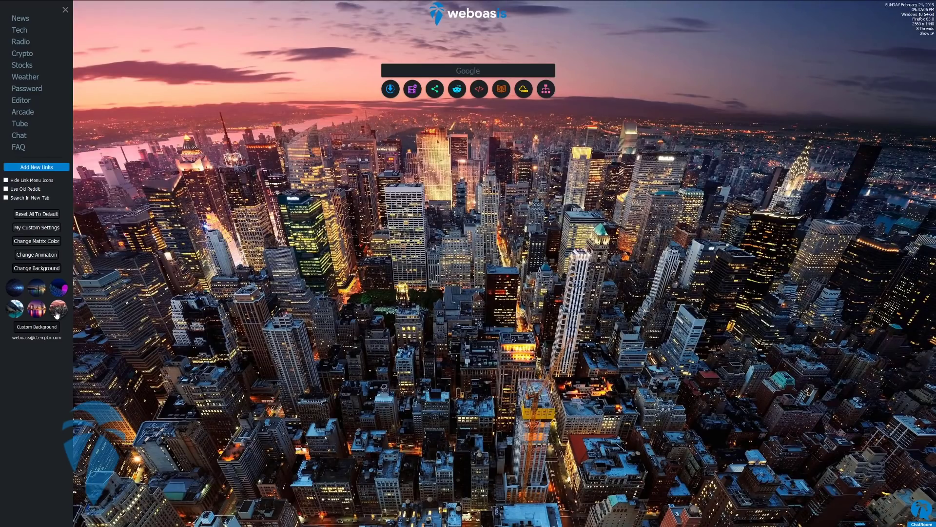
{"action": "left_click", "coordinate": [38, 313]}
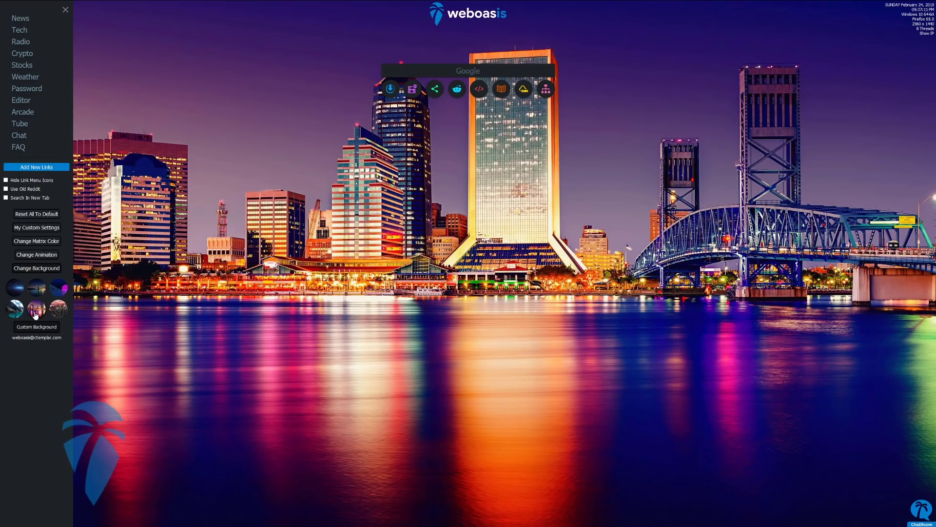
{"action": "left_click", "coordinate": [17, 314]}
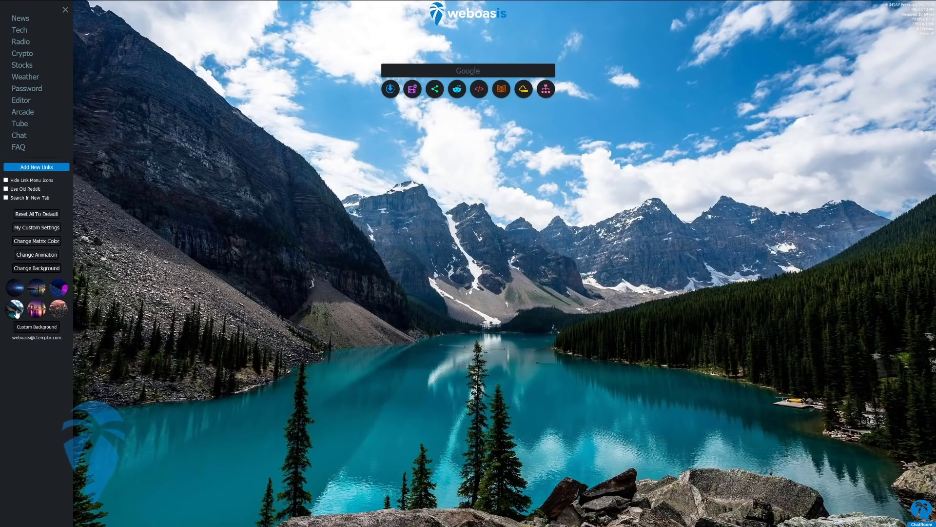
{"action": "left_click", "coordinate": [14, 296]}
{"action": "left_click", "coordinate": [37, 288]}
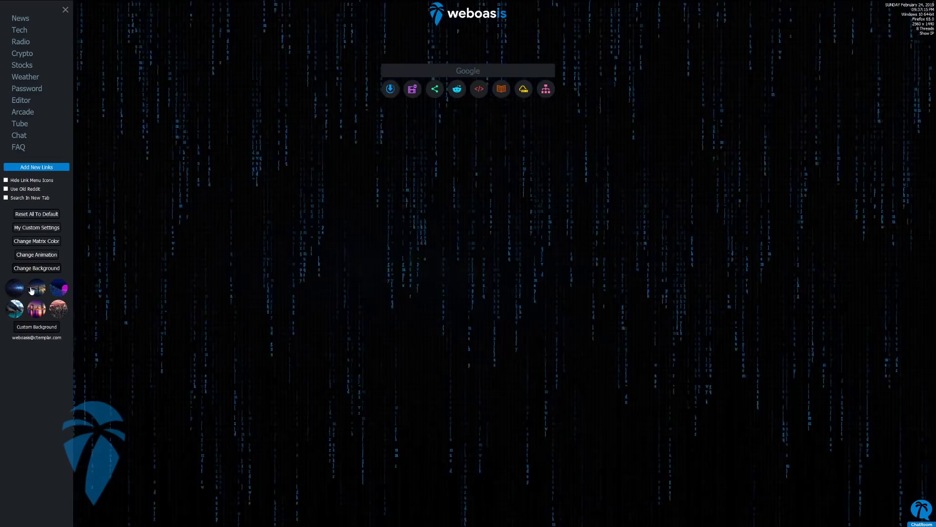
{"action": "left_click", "coordinate": [59, 290]}
{"action": "left_click", "coordinate": [59, 307]}
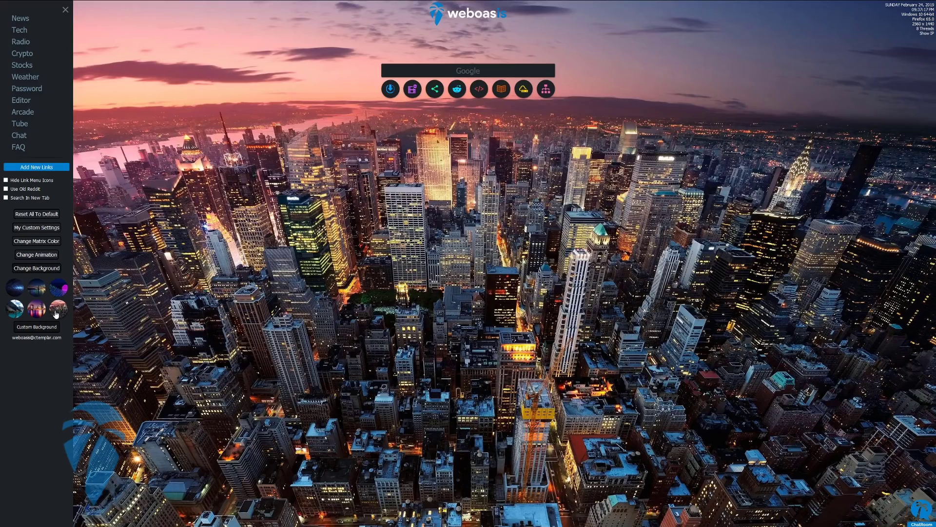
{"action": "left_click", "coordinate": [41, 313]}
{"action": "left_click", "coordinate": [18, 313]}
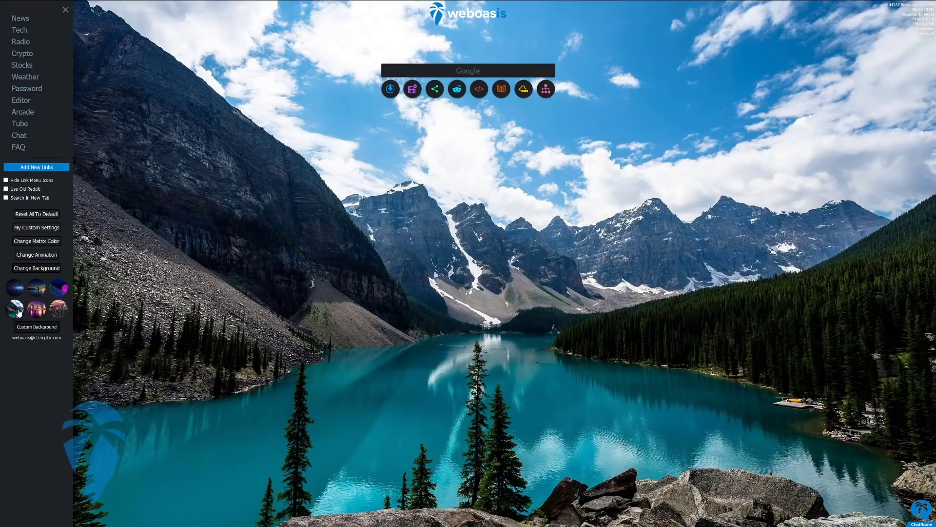
{"action": "left_click", "coordinate": [19, 295]}
{"action": "left_click", "coordinate": [37, 289]}
{"action": "left_click", "coordinate": [59, 290]}
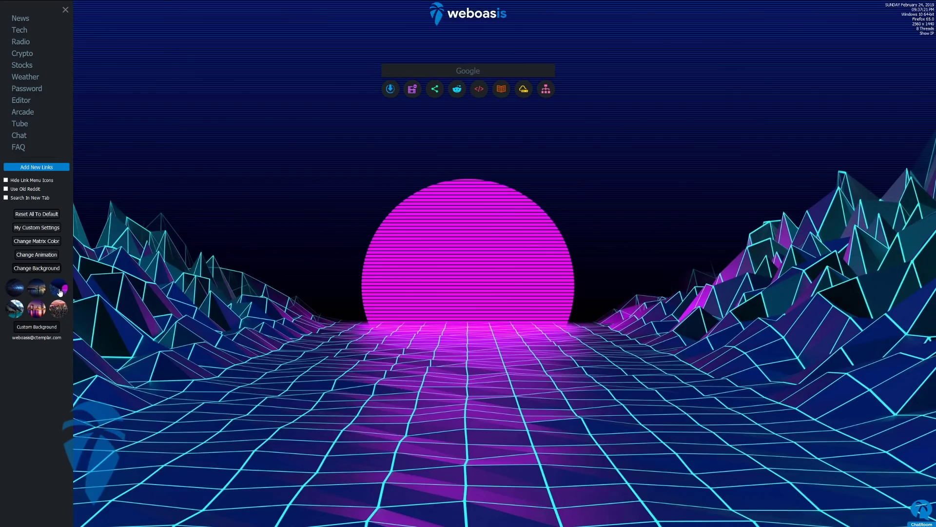
{"action": "left_click", "coordinate": [58, 312]}
{"action": "left_click", "coordinate": [45, 314]}
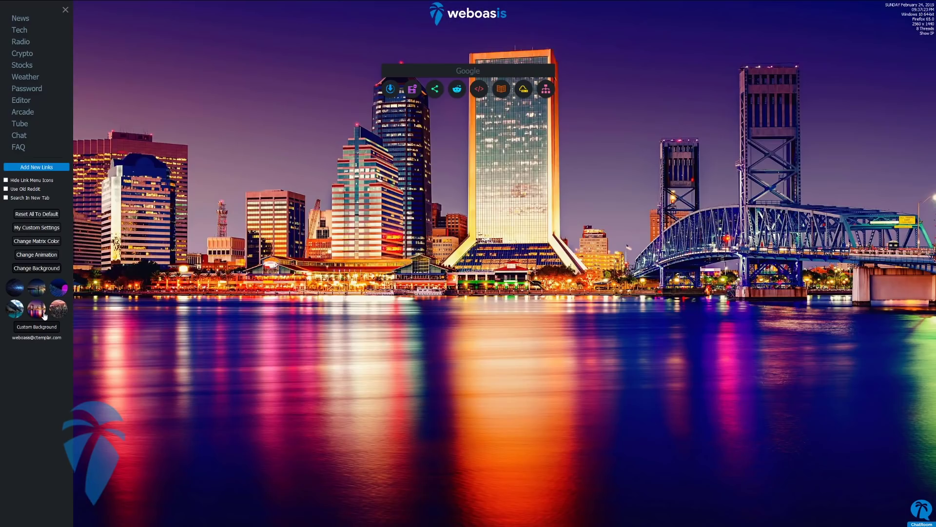
{"action": "left_click", "coordinate": [43, 316]}
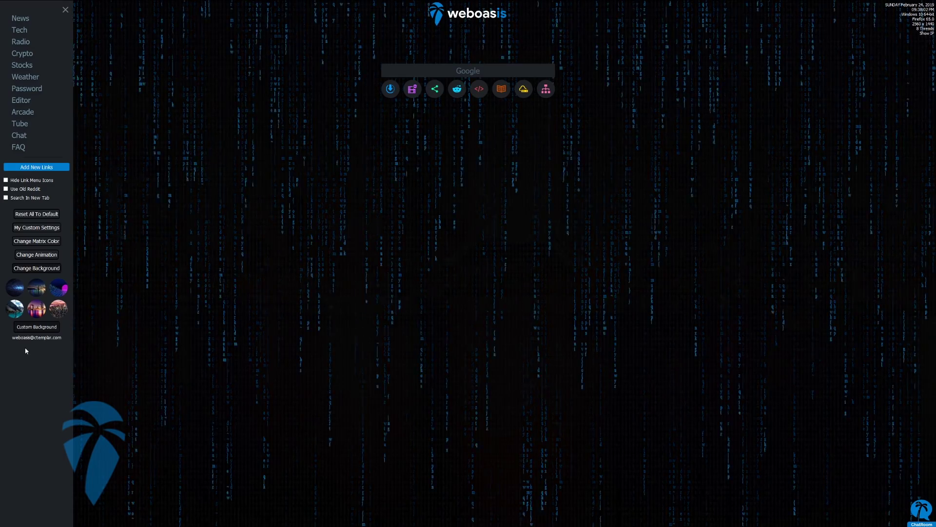
{"action": "left_click", "coordinate": [41, 272]}
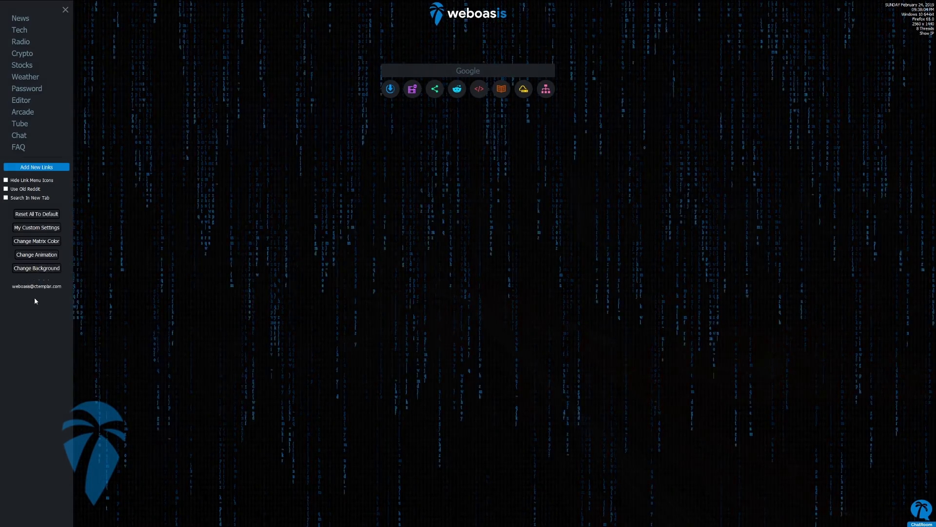
{"action": "left_click", "coordinate": [76, 295]}
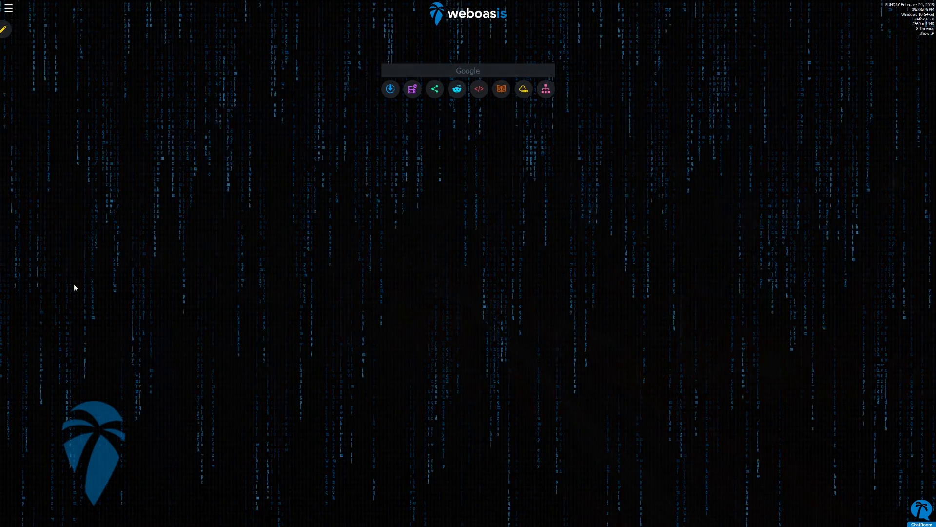